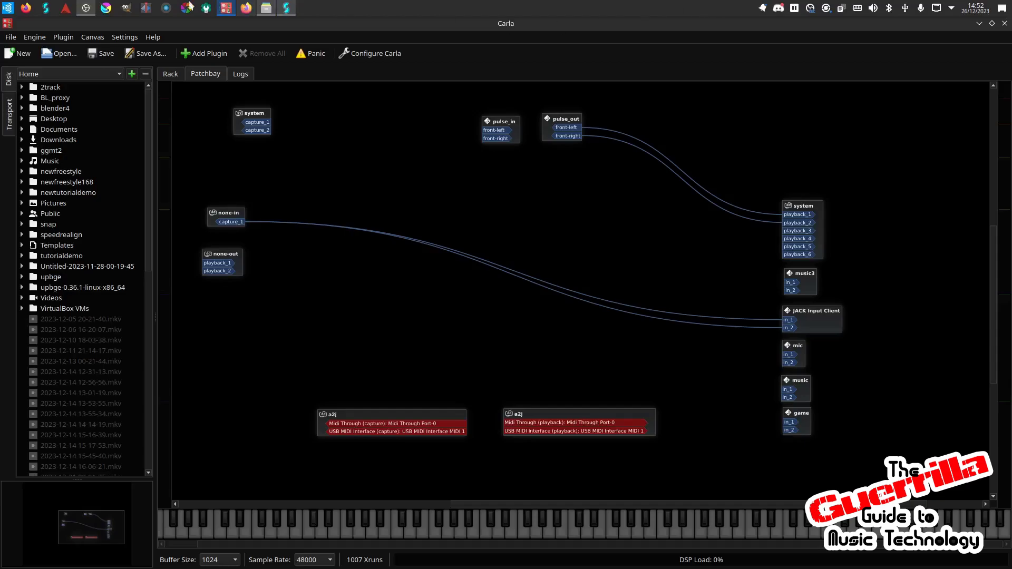
Launch Ardour, open the recent session newfreestyle, and close the plugin windows covering the editor
{"action": "left_click", "coordinate": [66, 8]}
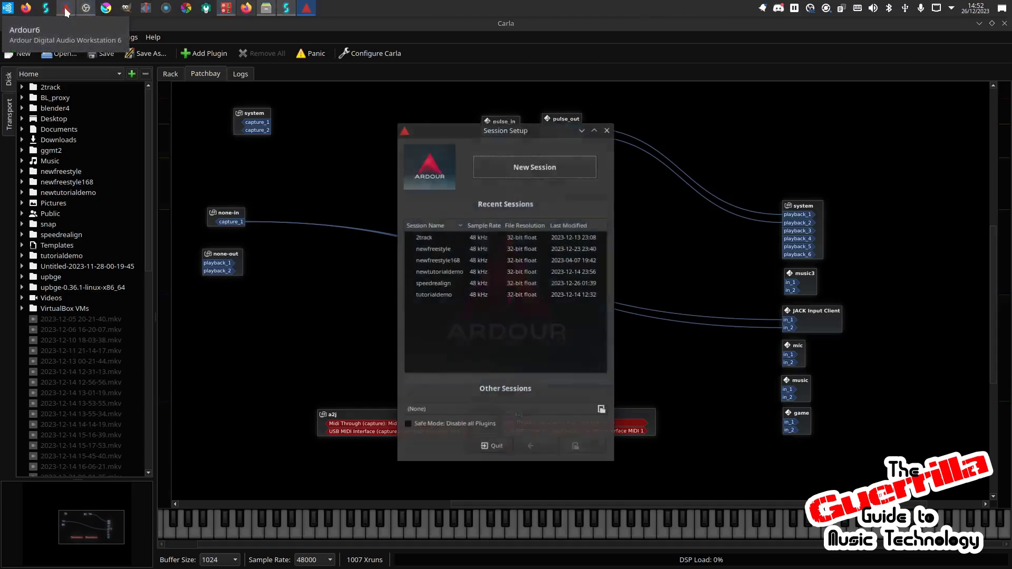
{"action": "left_click", "coordinate": [448, 249]}
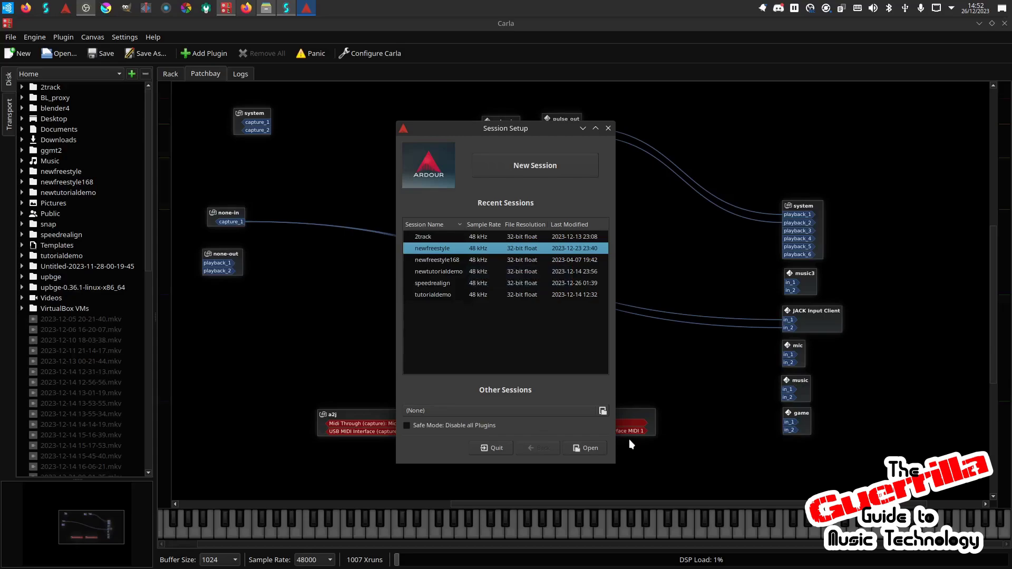
{"action": "left_click", "coordinate": [594, 451]}
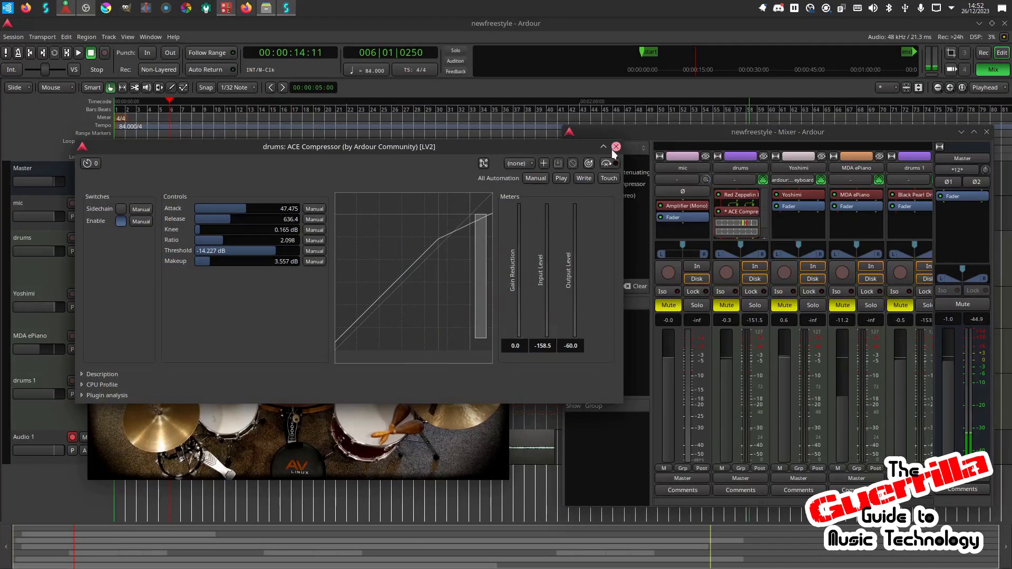
{"action": "left_click", "coordinate": [618, 150]}
{"action": "left_click", "coordinate": [504, 241]}
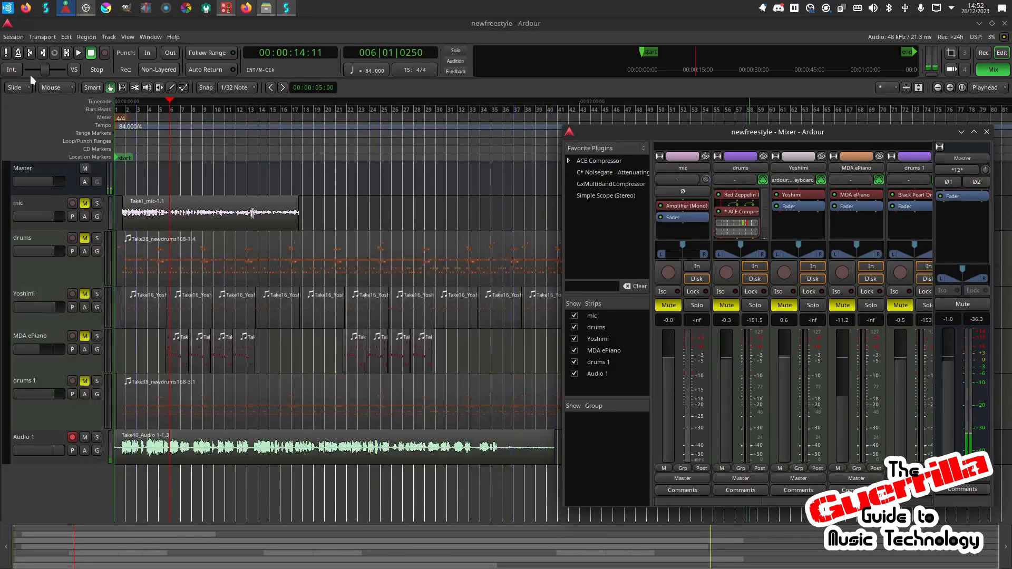
Switch to Carla, disconnect none-in:capture_1 from ardour's Audio 1 input, and move the none-in box up beside the system capture box
{"action": "left_click", "coordinate": [13, 37]}
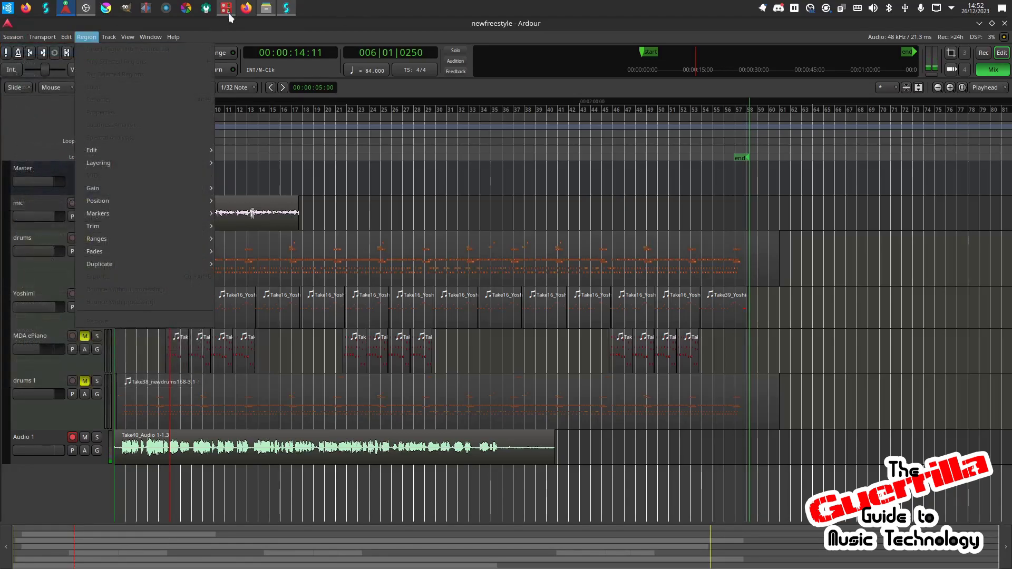
{"action": "mouse_move", "coordinate": [232, 9]}
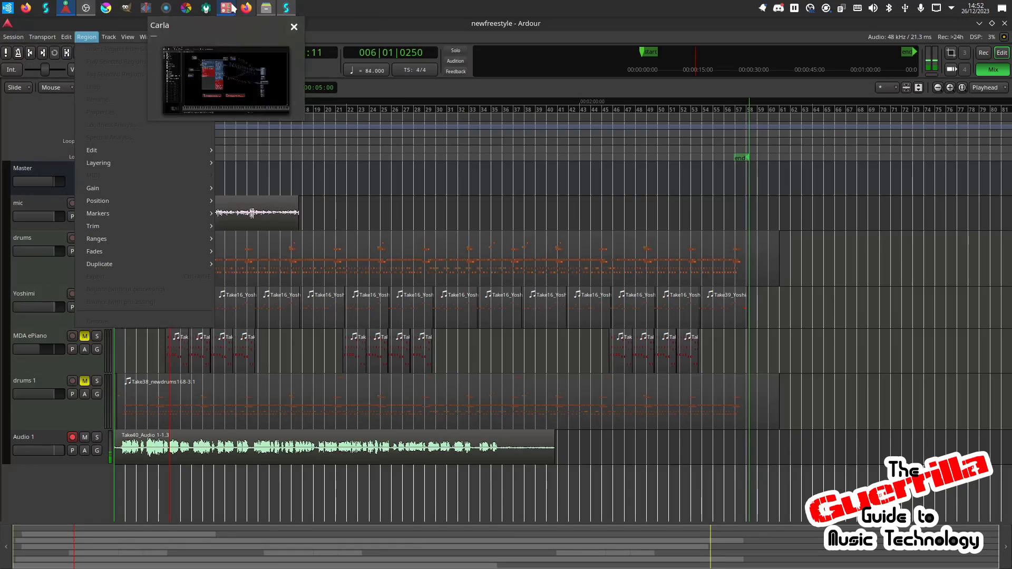
{"action": "left_click", "coordinate": [226, 10]}
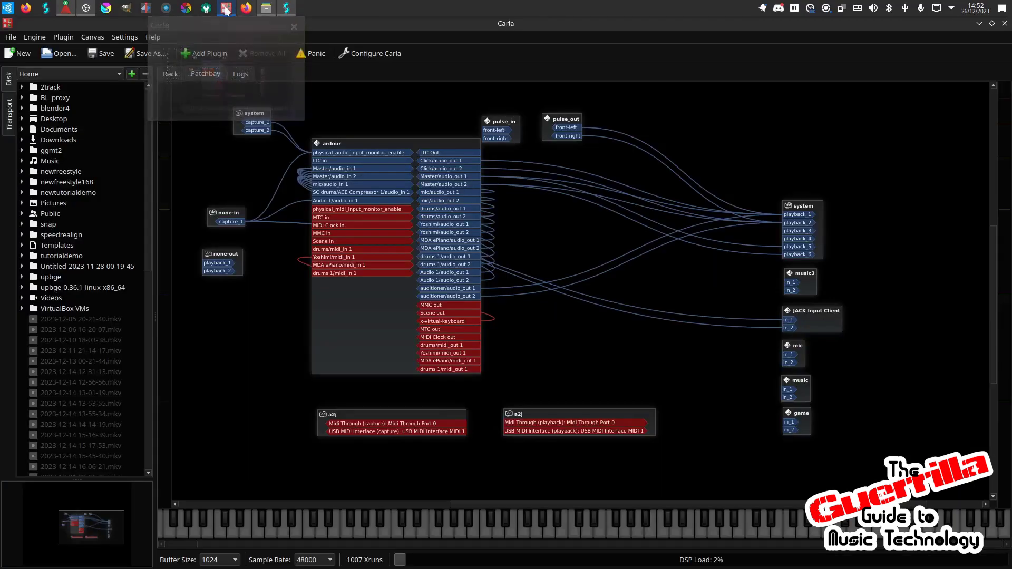
{"action": "left_click_drag", "start_coordinate": [231, 217], "coordinate": [197, 154]}
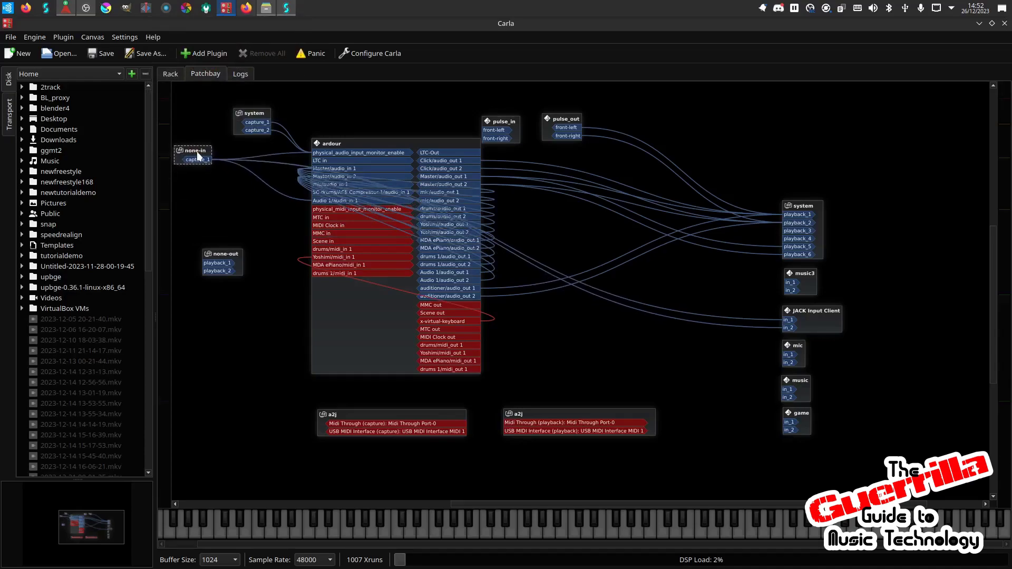
{"action": "right_click", "coordinate": [321, 201]}
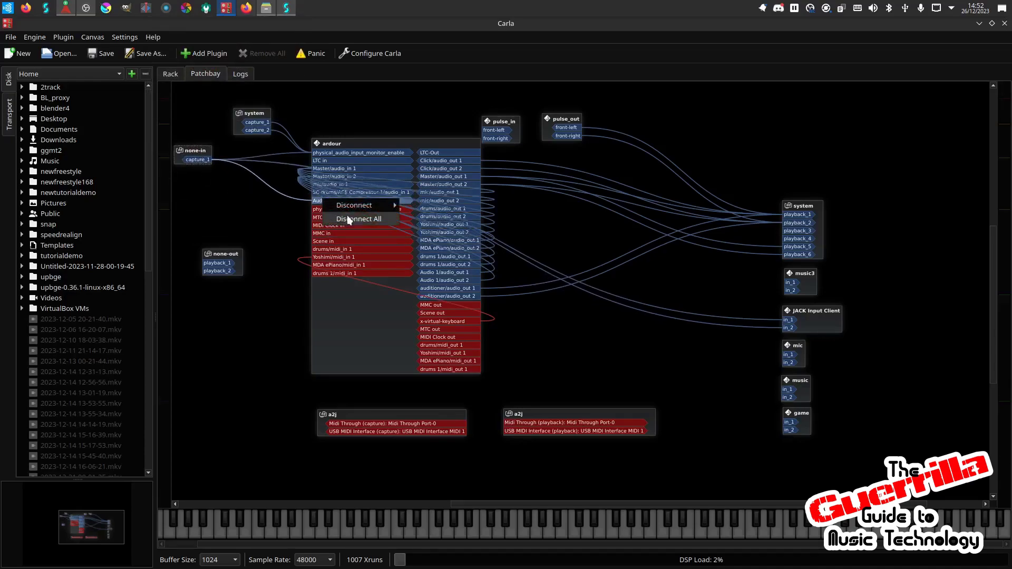
{"action": "mouse_move", "coordinate": [350, 207]}
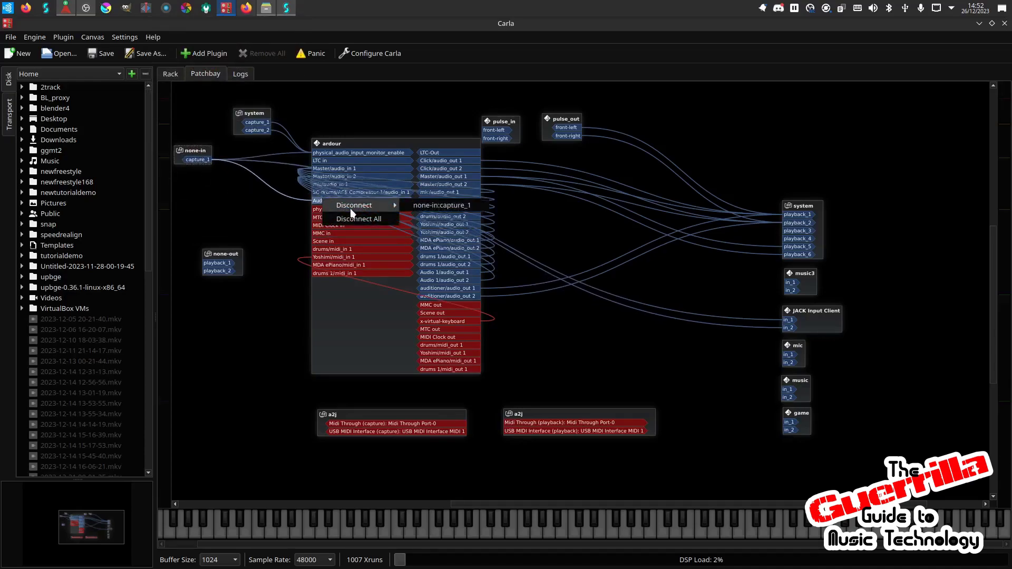
{"action": "left_click", "coordinate": [469, 206]}
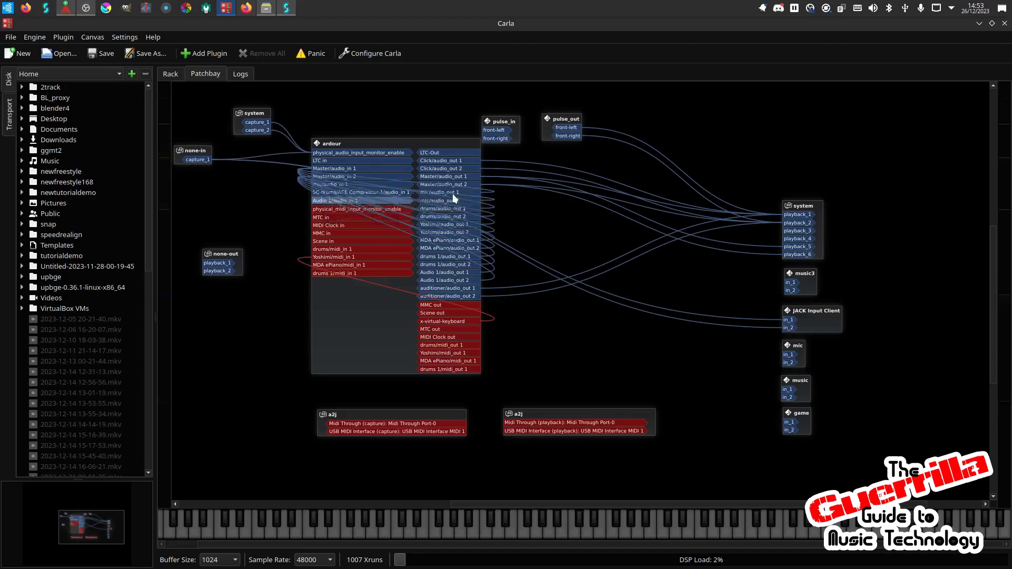
{"action": "mouse_move", "coordinate": [194, 154]}
{"action": "left_mouse_down"}
{"action": "mouse_move", "coordinate": [197, 164]}
{"action": "mouse_move", "coordinate": [191, 150]}
{"action": "left_mouse_up"}
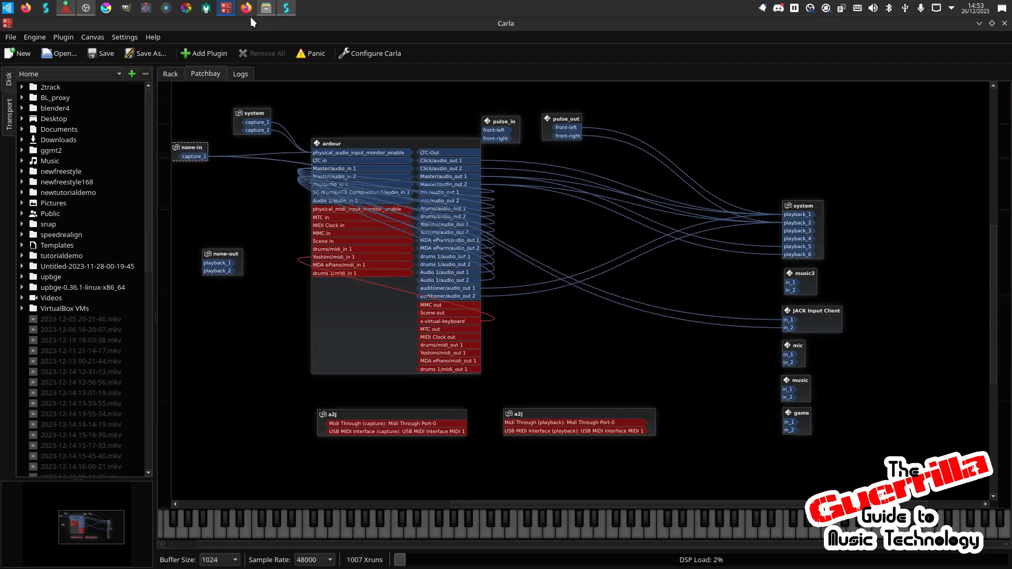
Return to Ardour and save the session as newfreestyle168demo, switching to the newly saved version
{"action": "left_click", "coordinate": [66, 8]}
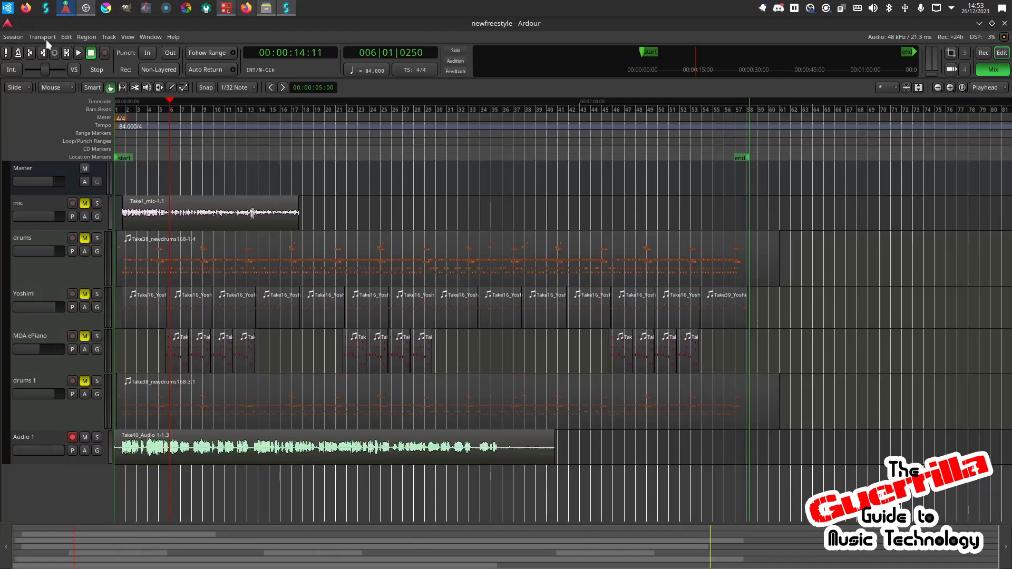
{"action": "left_click", "coordinate": [10, 36]}
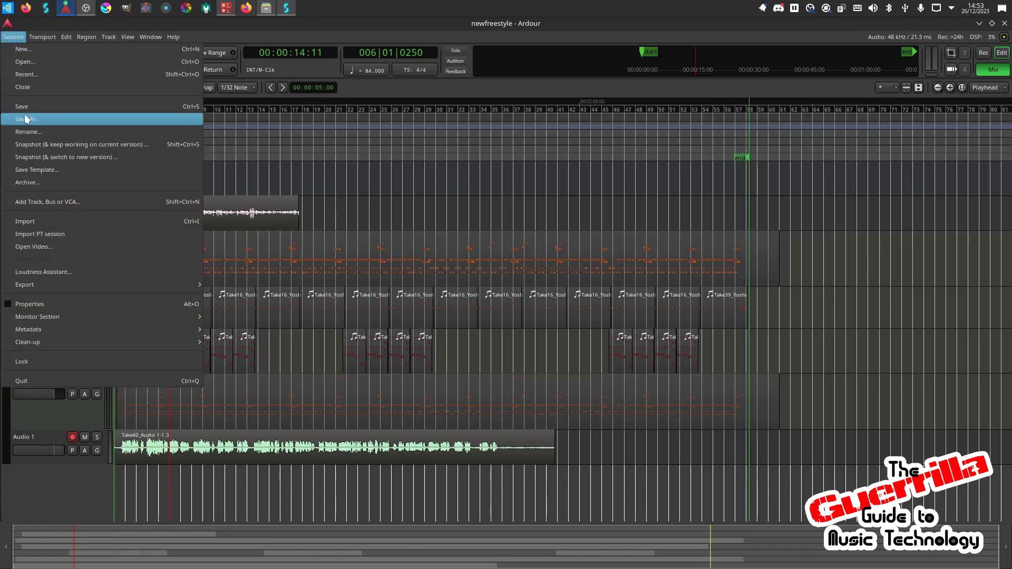
{"action": "left_click", "coordinate": [41, 114]}
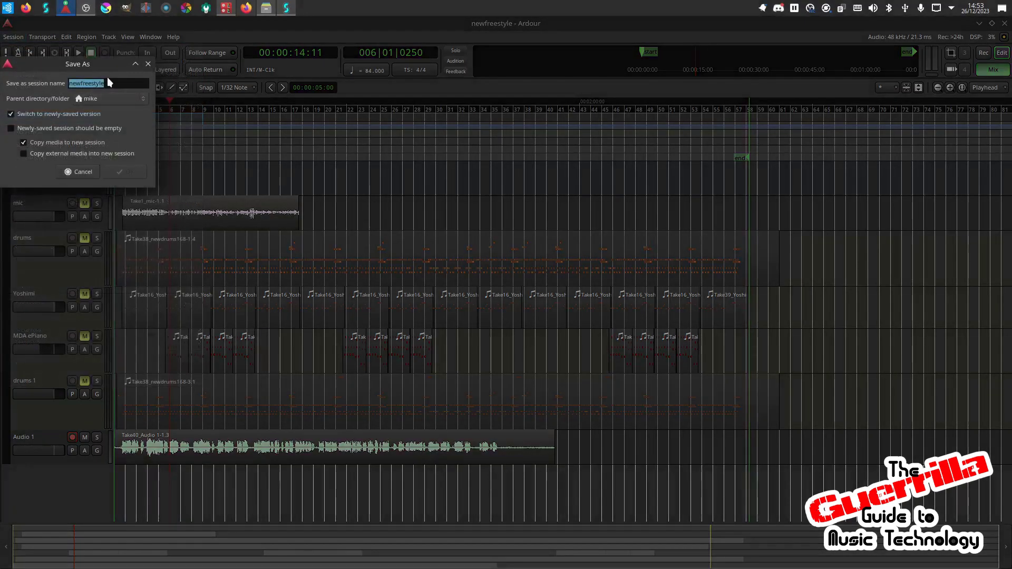
{"action": "type", "text": "168demo"}
{"action": "left_click", "coordinate": [122, 170]}
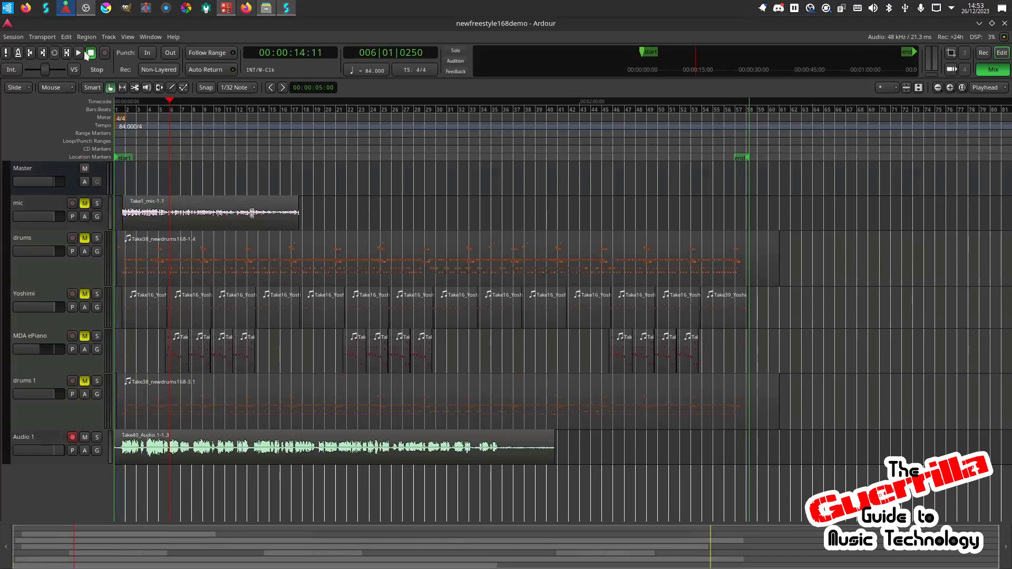
Open a second Ardour instance and load the newfreestyle session in it
{"action": "right_click", "coordinate": [73, 14]}
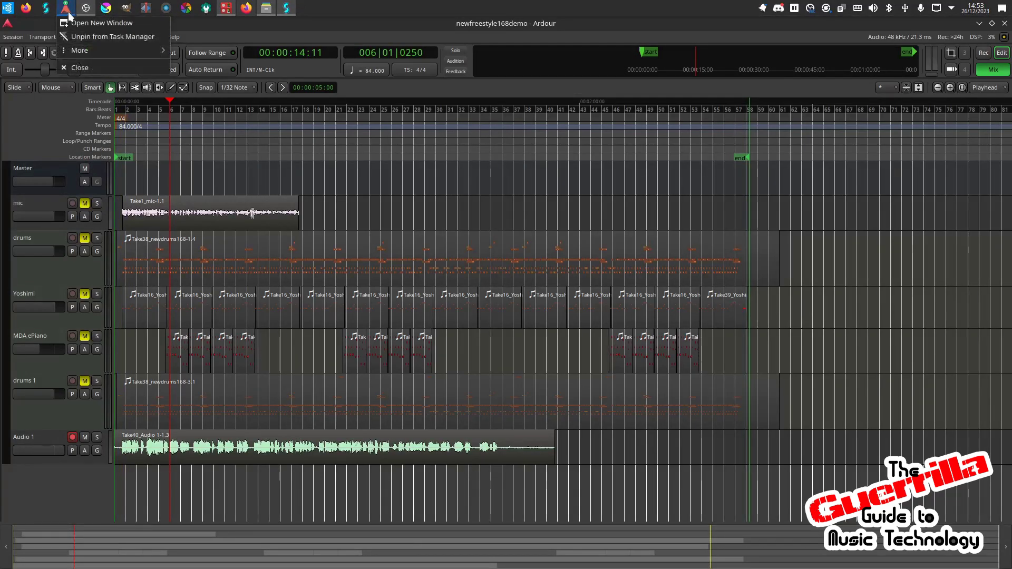
{"action": "left_click", "coordinate": [100, 23]}
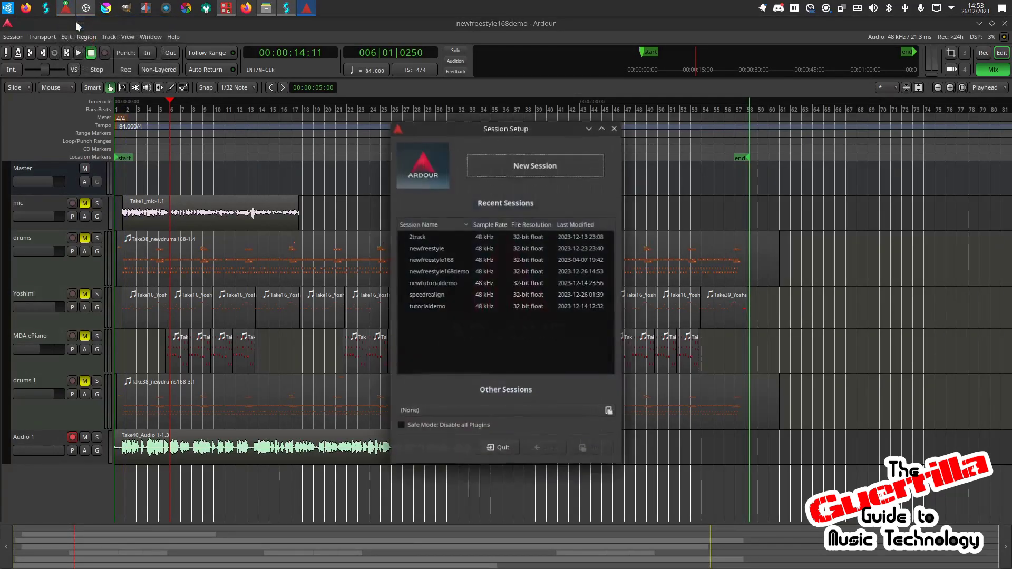
{"action": "left_click", "coordinate": [448, 251]}
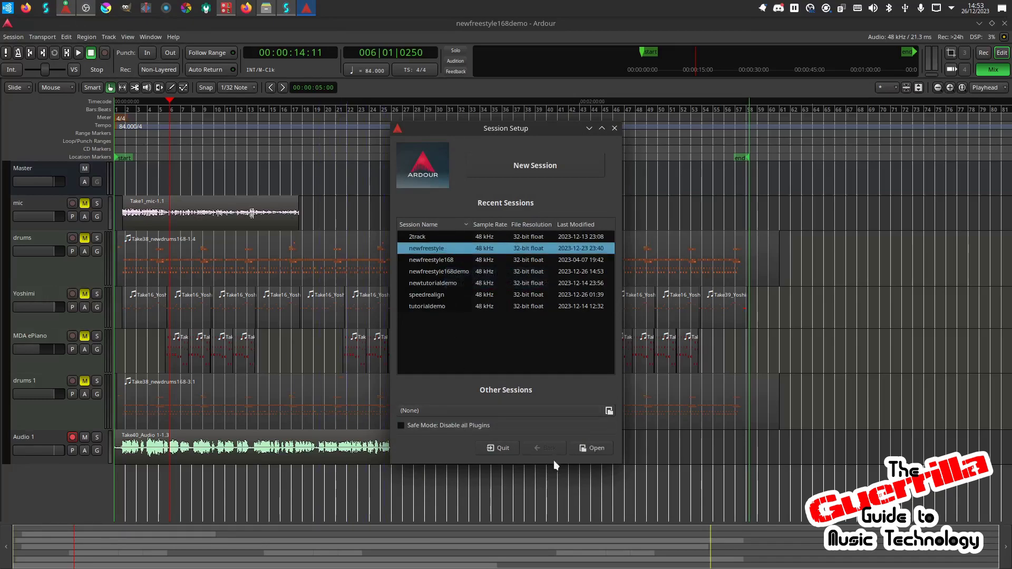
{"action": "left_click", "coordinate": [585, 448]}
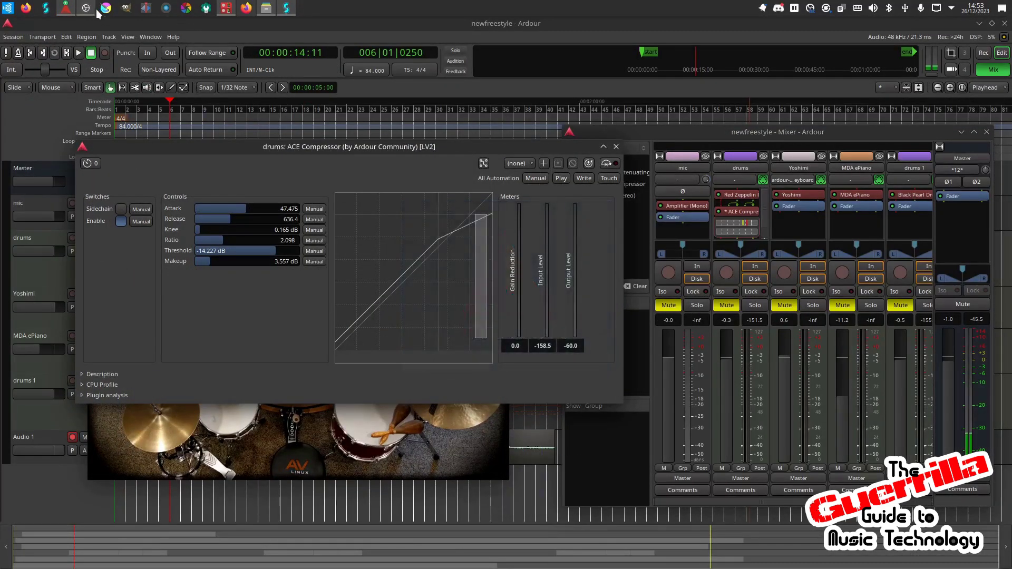
Switch to Carla and disconnect none-in:capture_1 from the Audio 1 input of ardour-01
{"action": "left_click", "coordinate": [225, 7]}
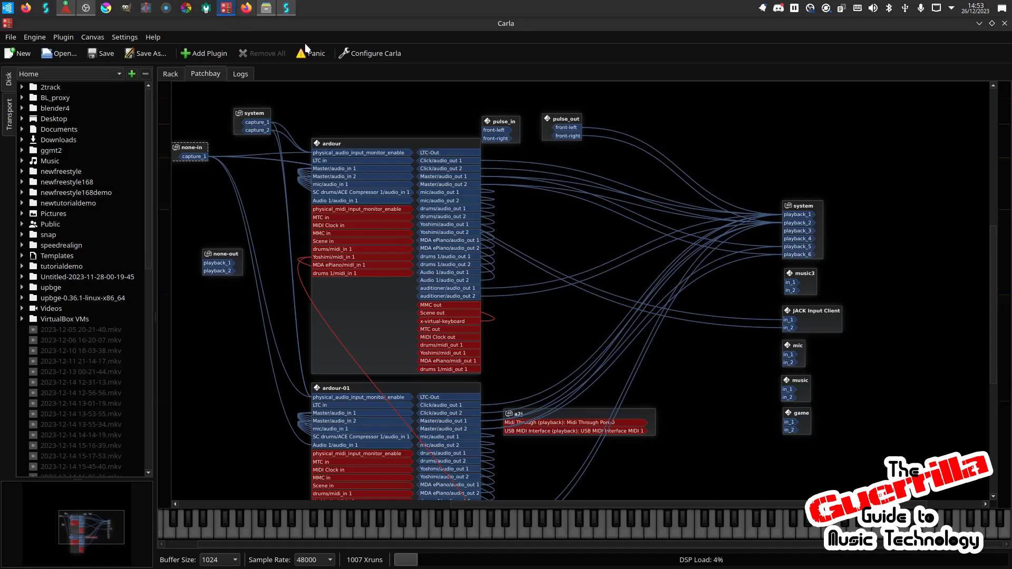
{"action": "right_click", "coordinate": [319, 447]}
{"action": "mouse_move", "coordinate": [338, 458]}
{"action": "left_click", "coordinate": [417, 458]}
Spread the ardour and system playback boxes apart and disconnect all connections from the Master outputs of ardour-01
{"action": "mouse_move", "coordinate": [407, 141]}
{"action": "left_mouse_down"}
{"action": "mouse_move", "coordinate": [443, 162]}
{"action": "mouse_move", "coordinate": [535, 168]}
{"action": "mouse_move", "coordinate": [398, 141]}
{"action": "left_mouse_up"}
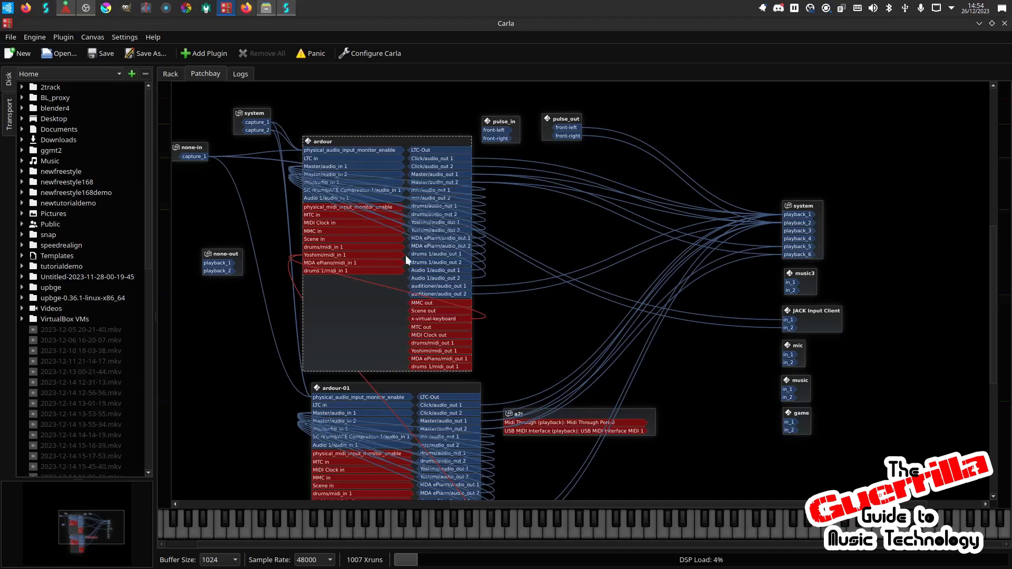
{"action": "left_click_drag", "start_coordinate": [798, 205], "coordinate": [916, 161]}
{"action": "right_click", "coordinate": [472, 422]}
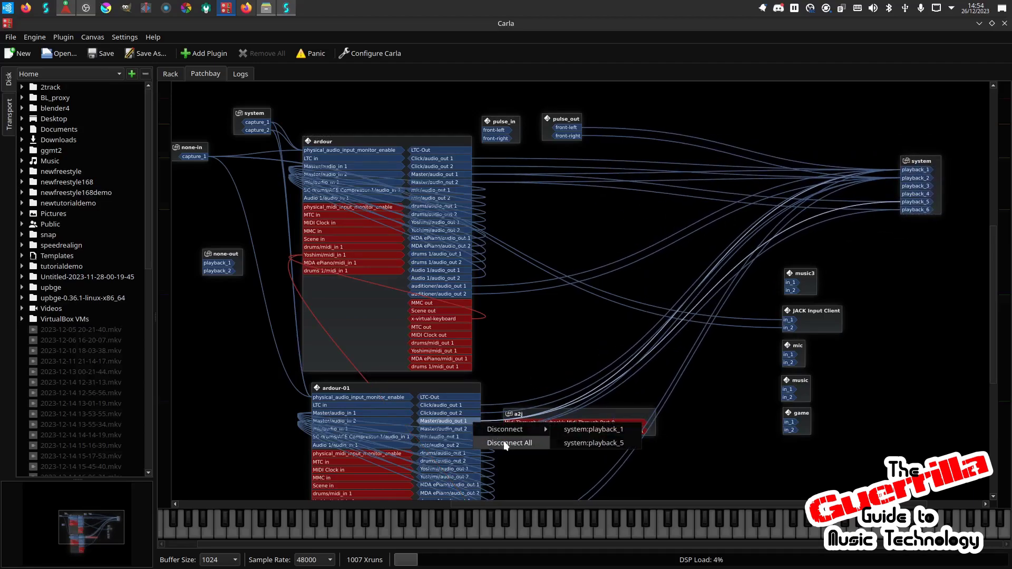
{"action": "left_click", "coordinate": [502, 442]}
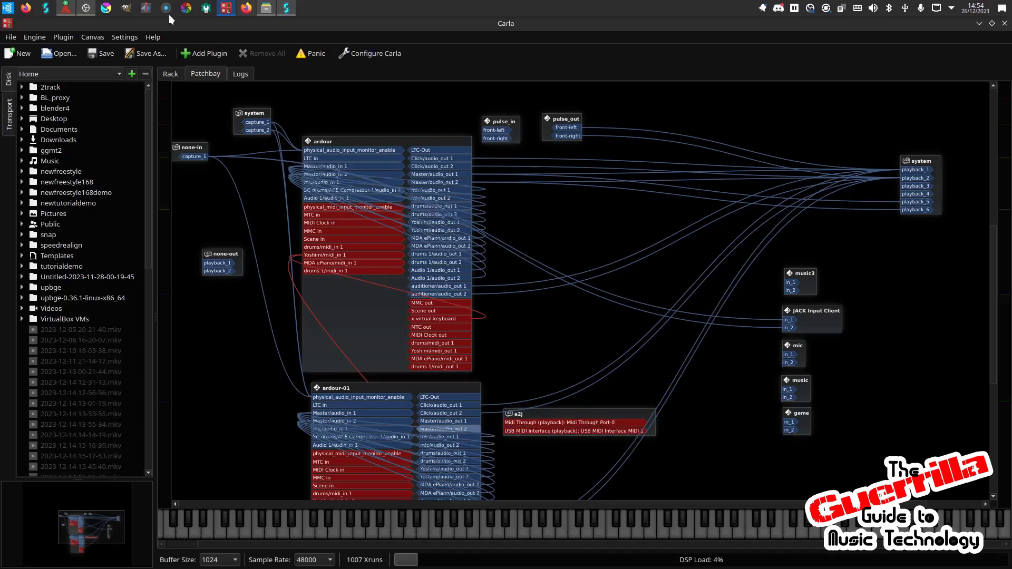
Switch to the newfreestyle168demo session in Ardour, play it briefly and stop the transport
{"action": "left_click", "coordinate": [63, 17]}
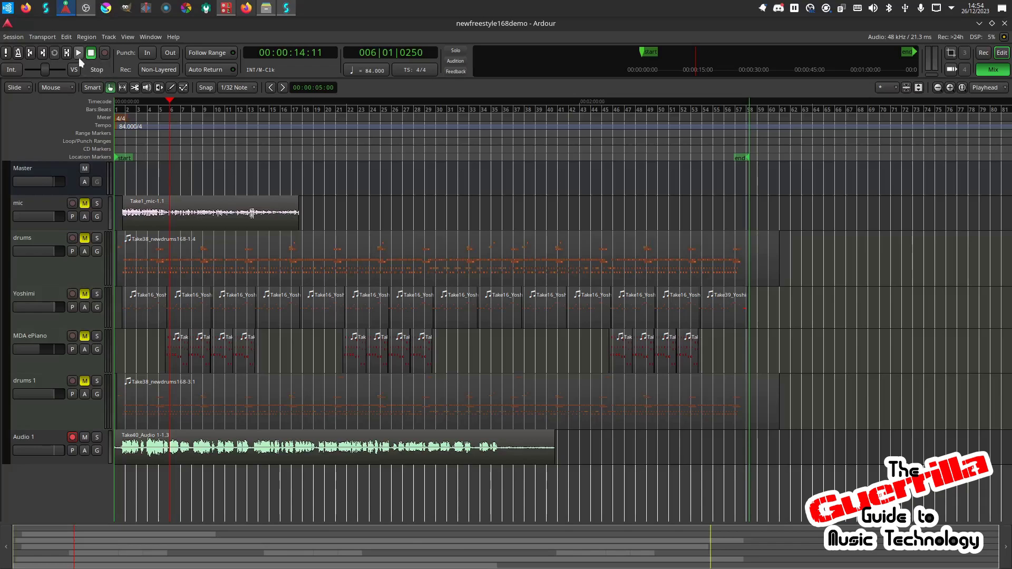
{"action": "left_click", "coordinate": [78, 53]}
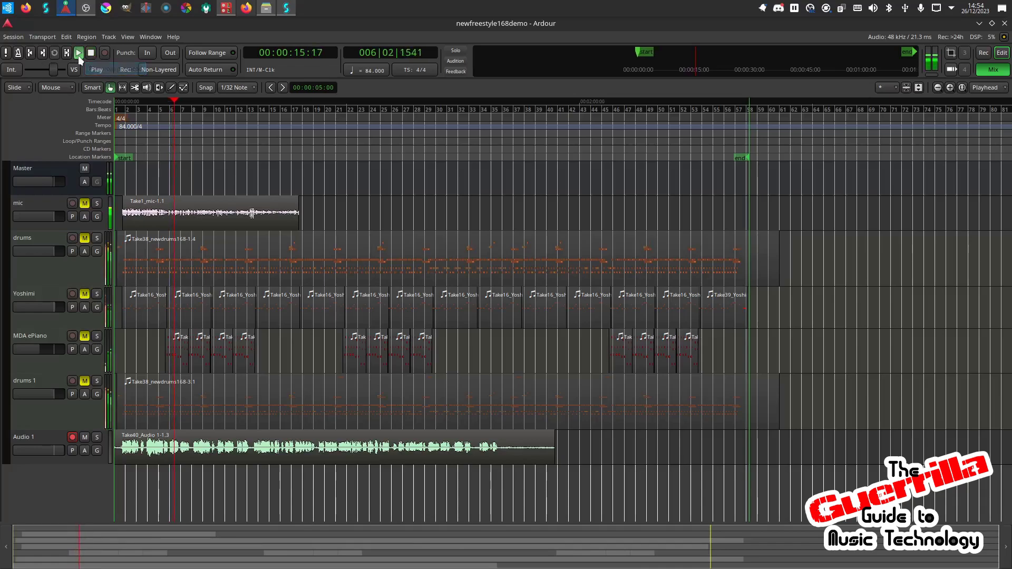
{"action": "left_click", "coordinate": [91, 53]}
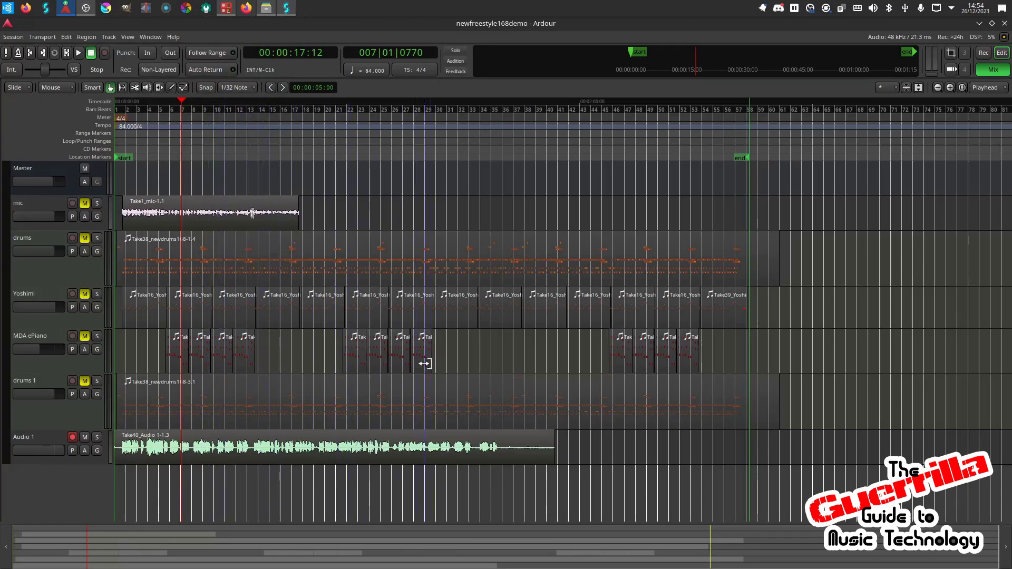
Delete all audio and MIDI regions from every track in the newfreestyle168demo session
{"action": "left_click", "coordinate": [547, 460]}
{"action": "key", "text": "Delete"}
{"action": "left_click", "coordinate": [562, 419]}
{"action": "key", "text": "Delete"}
{"action": "left_click", "coordinate": [691, 350]}
{"action": "key", "text": "Delete"}
{"action": "left_click", "coordinate": [663, 355]}
{"action": "key", "text": "Delete"}
{"action": "left_click", "coordinate": [645, 355]}
{"action": "left_click_drag", "start_coordinate": [443, 343], "coordinate": [112, 196]}
{"action": "key", "text": "Delete"}
{"action": "left_click_drag", "start_coordinate": [459, 269], "coordinate": [804, 388]}
{"action": "key", "text": "Delete"}
Return the playhead to the session start and record-arm the drums, Yoshimi, MDA ePiano and drums 1 tracks
{"action": "left_click_drag", "start_coordinate": [183, 102], "coordinate": [126, 108]}
{"action": "key", "text": "Home"}
{"action": "left_click", "coordinate": [72, 238]}
{"action": "left_click", "coordinate": [73, 294]}
{"action": "left_click", "coordinate": [73, 336]}
{"action": "left_click", "coordinate": [72, 380]}
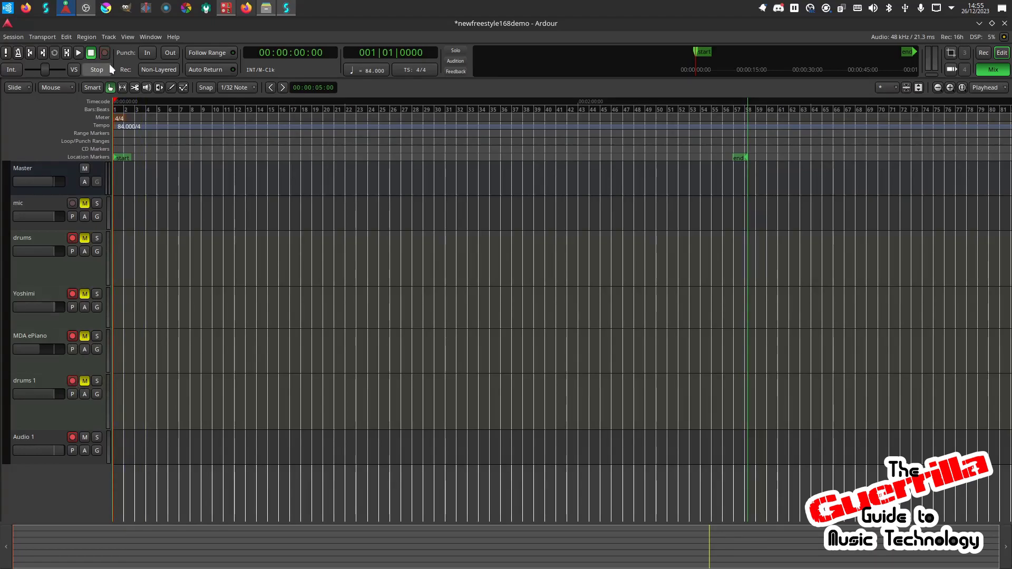
Switch to Carla and move the ardour-01 box to the left of the ardour box
{"action": "left_click", "coordinate": [226, 7]}
{"action": "left_click_drag", "start_coordinate": [404, 390], "coordinate": [179, 218]}
{"action": "scroll", "coordinate": [543, 373], "scroll_direction": "down", "scroll_amount": 2}
{"action": "left_click_drag", "start_coordinate": [547, 372], "coordinate": [692, 435]}
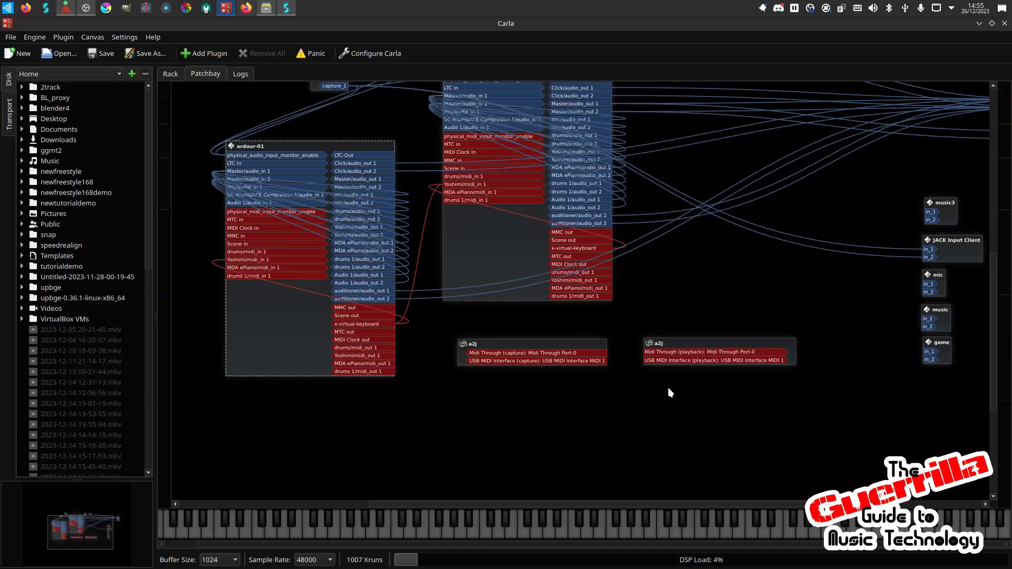
{"action": "scroll", "coordinate": [668, 393], "scroll_direction": "up", "scroll_amount": 3}
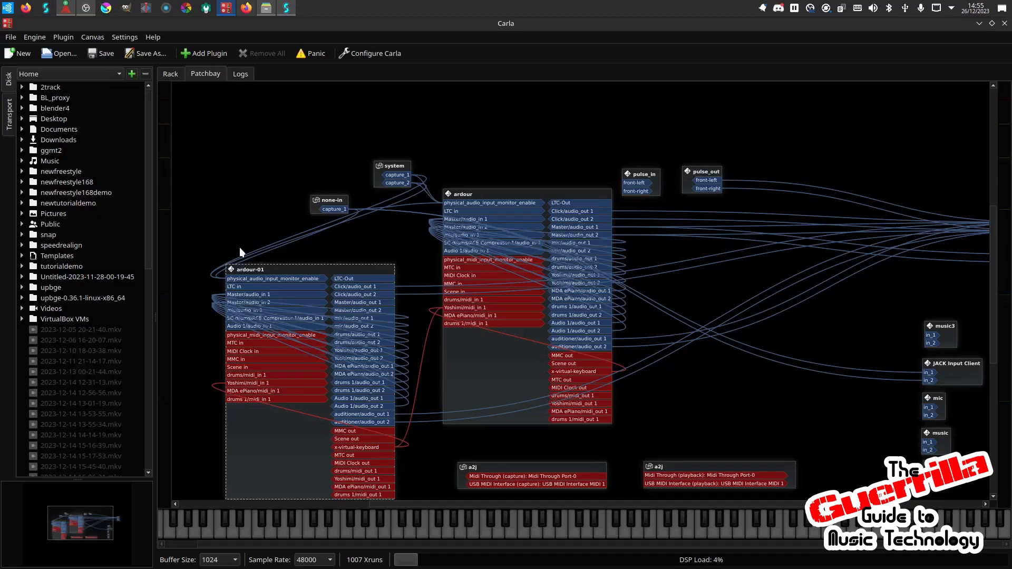
{"action": "scroll", "coordinate": [239, 248], "scroll_direction": "down", "scroll_amount": 1}
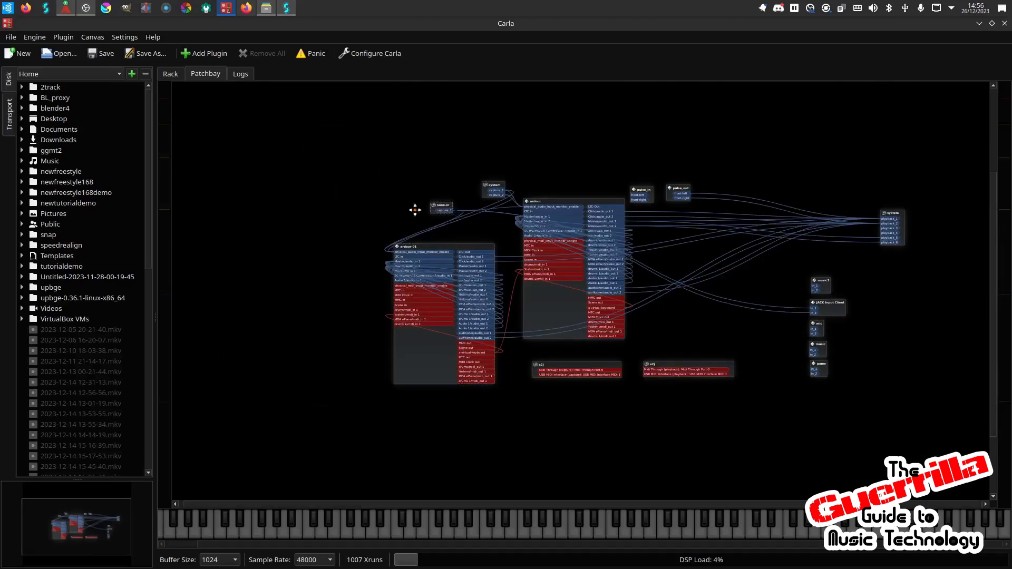
Move none-in, system capture, pulse_in and pulse_out outward and space the ardour-01 and ardour boxes apart side by side
{"action": "left_click_drag", "start_coordinate": [414, 209], "coordinate": [229, 226]}
{"action": "left_click_drag", "start_coordinate": [494, 185], "coordinate": [222, 157]}
{"action": "left_click_drag", "start_coordinate": [638, 189], "coordinate": [460, 150]}
{"action": "left_click_drag", "start_coordinate": [679, 188], "coordinate": [545, 146]}
{"action": "left_click_drag", "start_coordinate": [466, 246], "coordinate": [405, 257]}
{"action": "left_click_drag", "start_coordinate": [563, 202], "coordinate": [630, 204]}
{"action": "left_click_drag", "start_coordinate": [401, 257], "coordinate": [413, 202]}
Place none-out, JACK Input Client and the music, mic and game boxes left of ardour-01, and both a2j boxes below
{"action": "left_click_drag", "start_coordinate": [480, 269], "coordinate": [233, 239]}
{"action": "left_click_drag", "start_coordinate": [815, 298], "coordinate": [283, 301]}
{"action": "left_click_drag", "start_coordinate": [796, 270], "coordinate": [860, 405]}
{"action": "left_click_drag", "start_coordinate": [825, 286], "coordinate": [293, 285]}
{"action": "left_click_drag", "start_coordinate": [543, 365], "coordinate": [395, 386]}
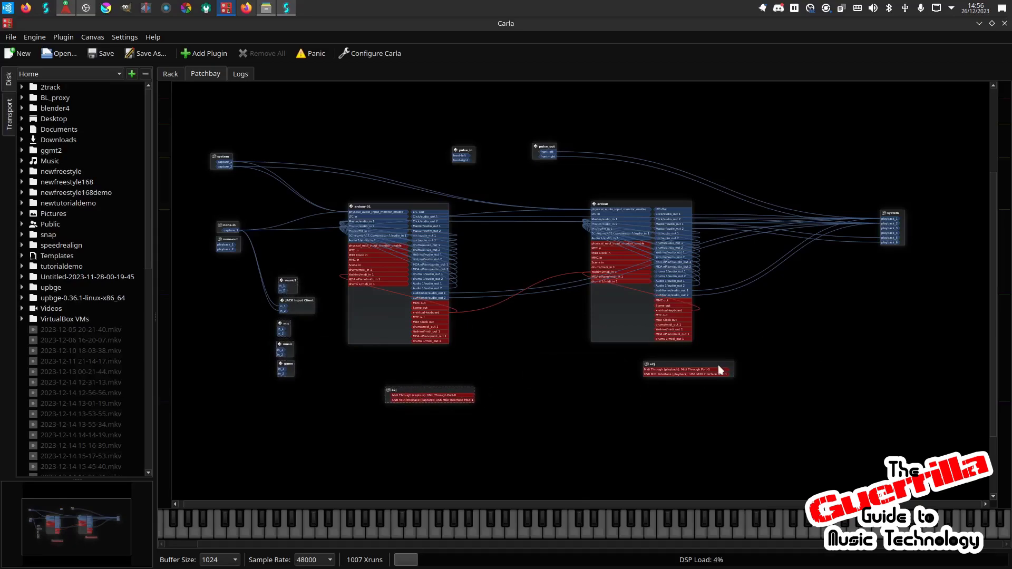
{"action": "left_click_drag", "start_coordinate": [722, 365], "coordinate": [554, 417]}
Connect the drums, Yoshimi, MDA ePiano and drums 1 MIDI outputs of ardour-01 to the matching MIDI inputs of ardour
{"action": "scroll", "coordinate": [465, 331], "scroll_direction": "up", "scroll_amount": 5}
{"action": "left_click_drag", "start_coordinate": [803, 94], "coordinate": [643, 279]}
{"action": "scroll", "coordinate": [404, 397], "scroll_direction": "up", "scroll_amount": 2}
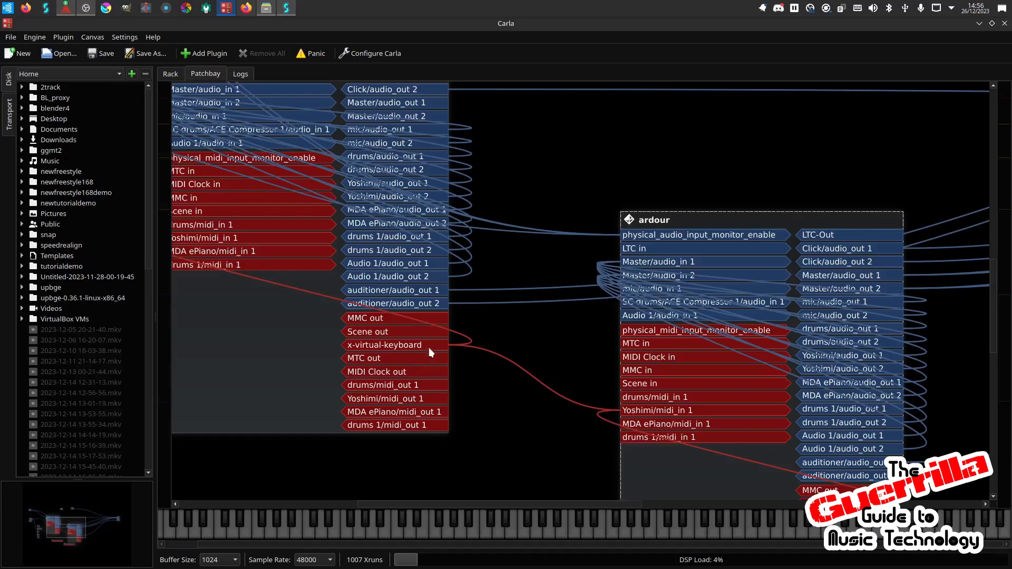
{"action": "left_click_drag", "start_coordinate": [439, 384], "coordinate": [654, 410]}
{"action": "left_click_drag", "start_coordinate": [428, 417], "coordinate": [654, 424]}
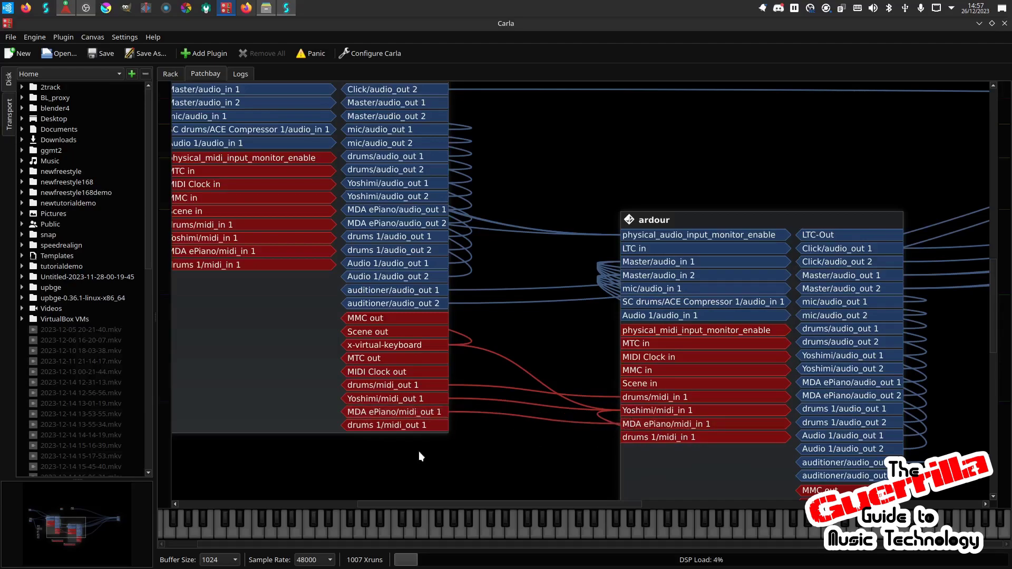
{"action": "scroll", "coordinate": [455, 444], "scroll_direction": "down", "scroll_amount": 2}
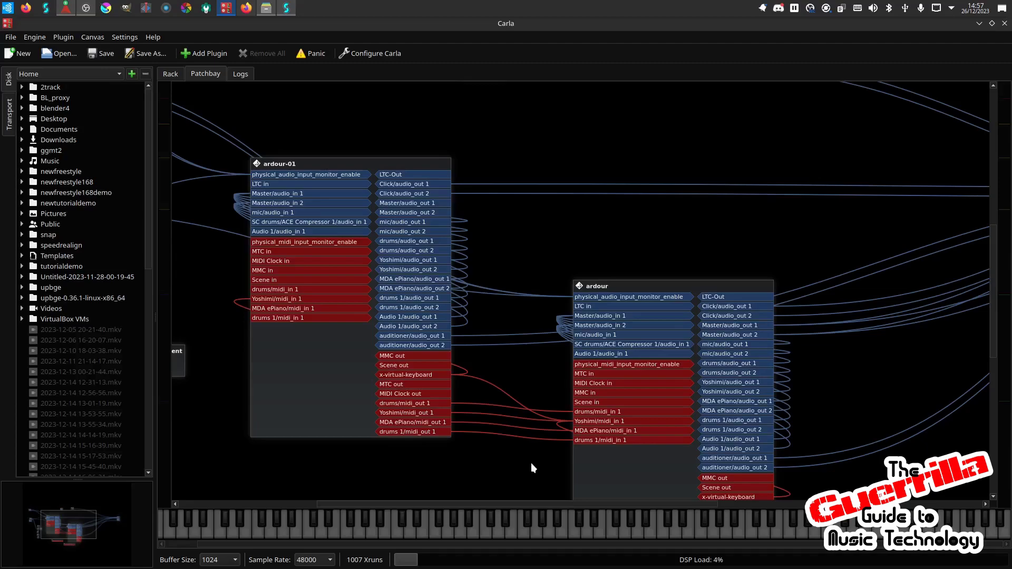
Switch to the newfreestyle session in Ardour, unmute drums, Yoshimi, MDA ePiano and drums 1, and return the playhead to the start
{"action": "scroll", "coordinate": [474, 491], "scroll_direction": "down", "scroll_amount": 4}
{"action": "scroll", "coordinate": [472, 481], "scroll_direction": "down", "scroll_amount": 3}
{"action": "left_click_drag", "start_coordinate": [483, 445], "coordinate": [486, 473]}
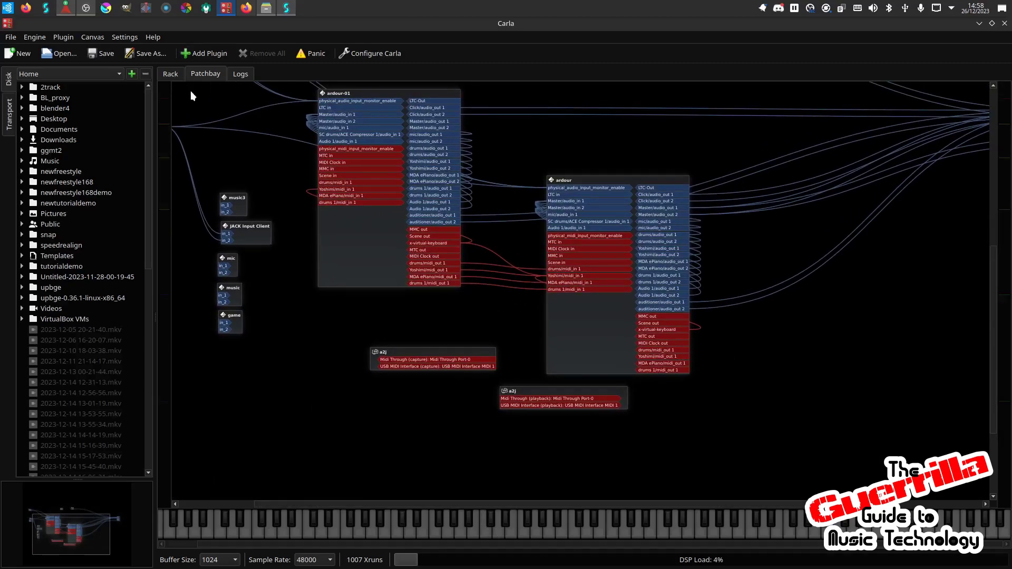
{"action": "left_click", "coordinate": [65, 7]}
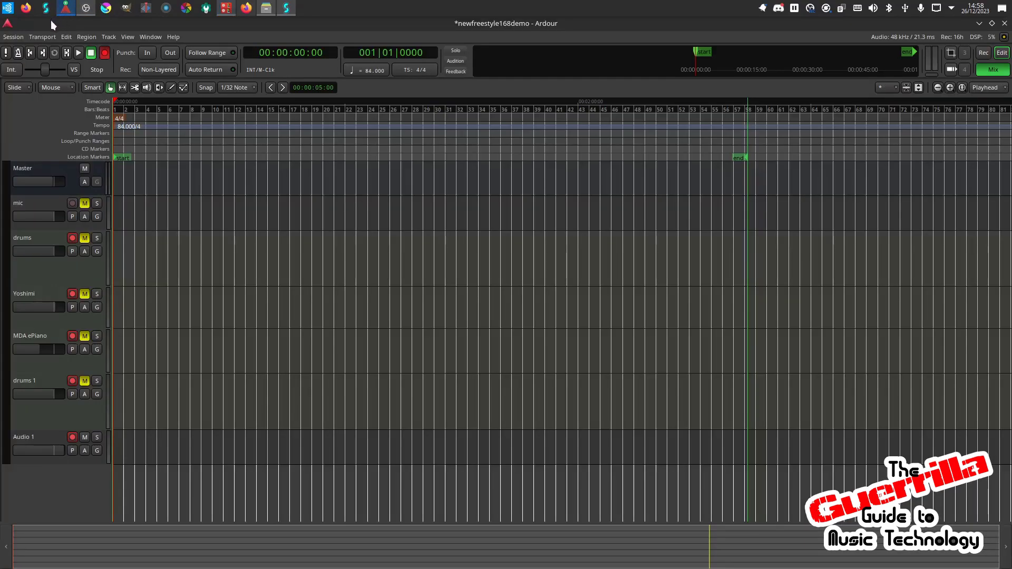
{"action": "left_click", "coordinate": [63, 12]}
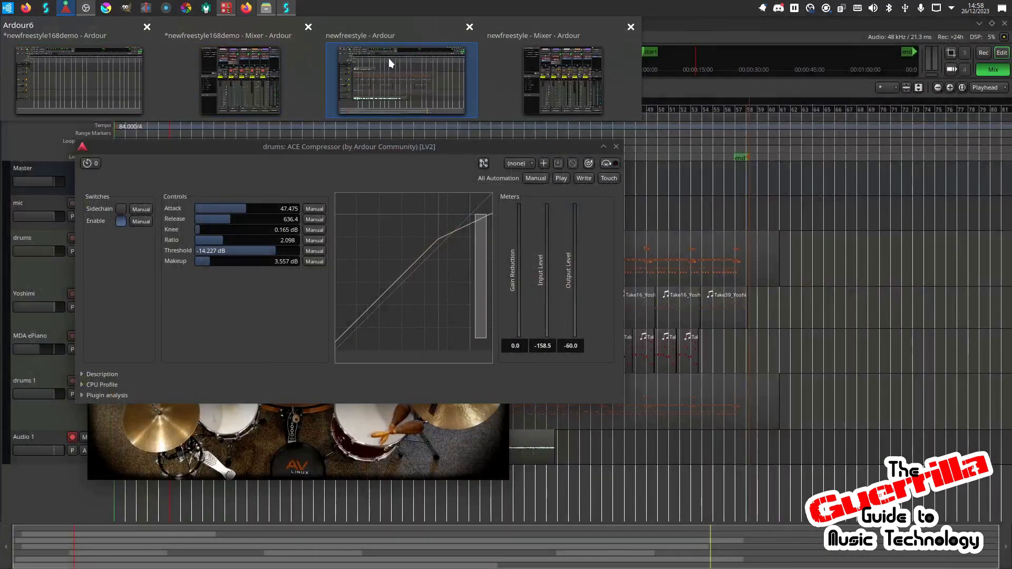
{"action": "left_click", "coordinate": [388, 58]}
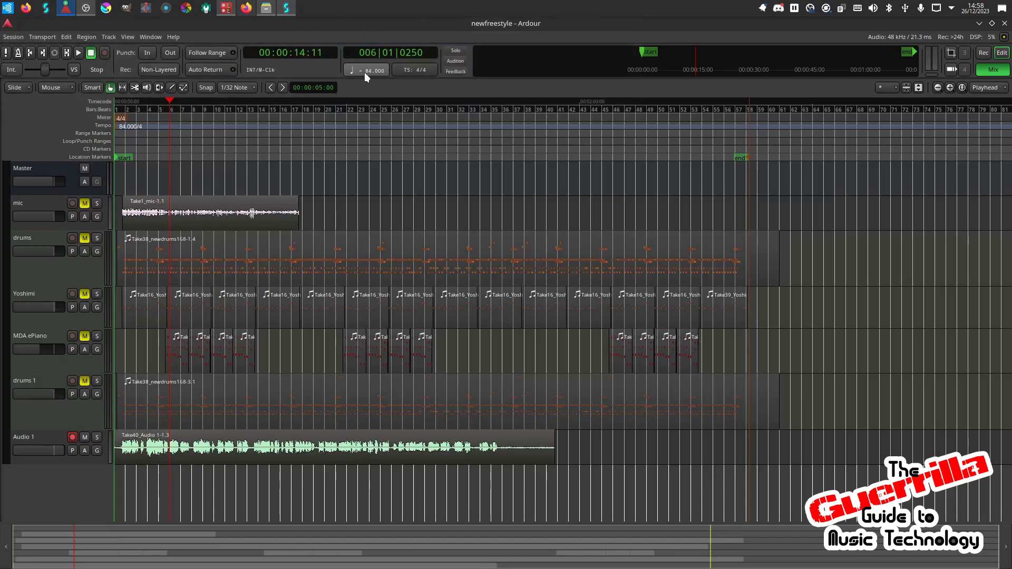
{"action": "left_click", "coordinate": [85, 238]}
{"action": "left_click", "coordinate": [85, 295]}
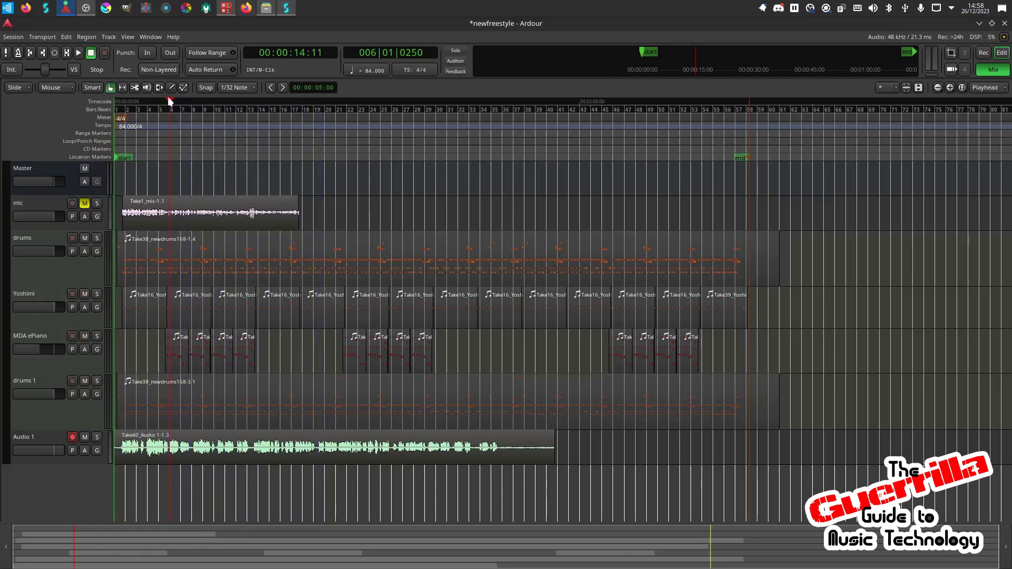
{"action": "left_click_drag", "start_coordinate": [169, 99], "coordinate": [113, 101]}
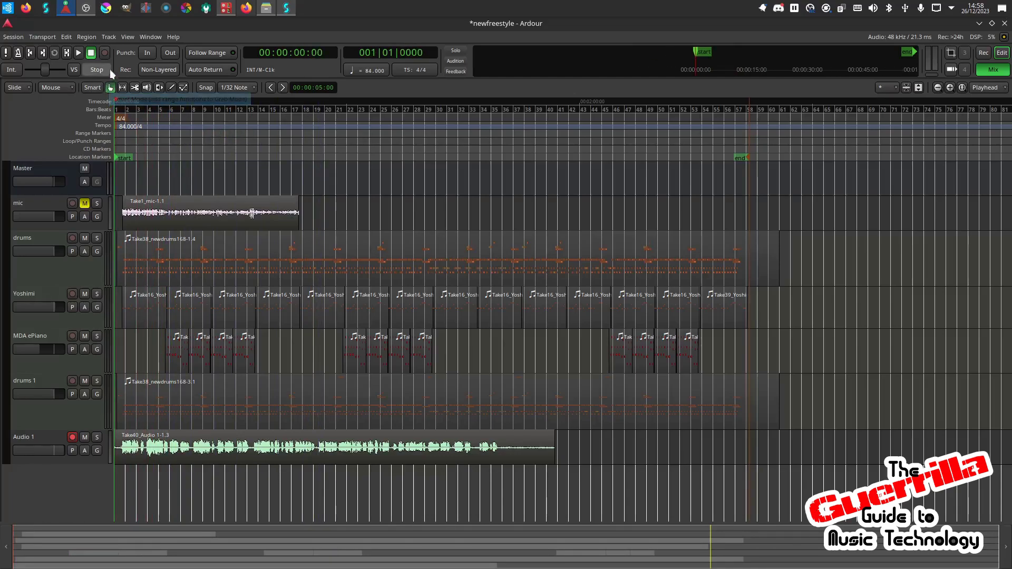
Check the Time Master option in the newfreestyle session and in the newfreestyle168demo session
{"action": "left_click", "coordinate": [11, 38]}
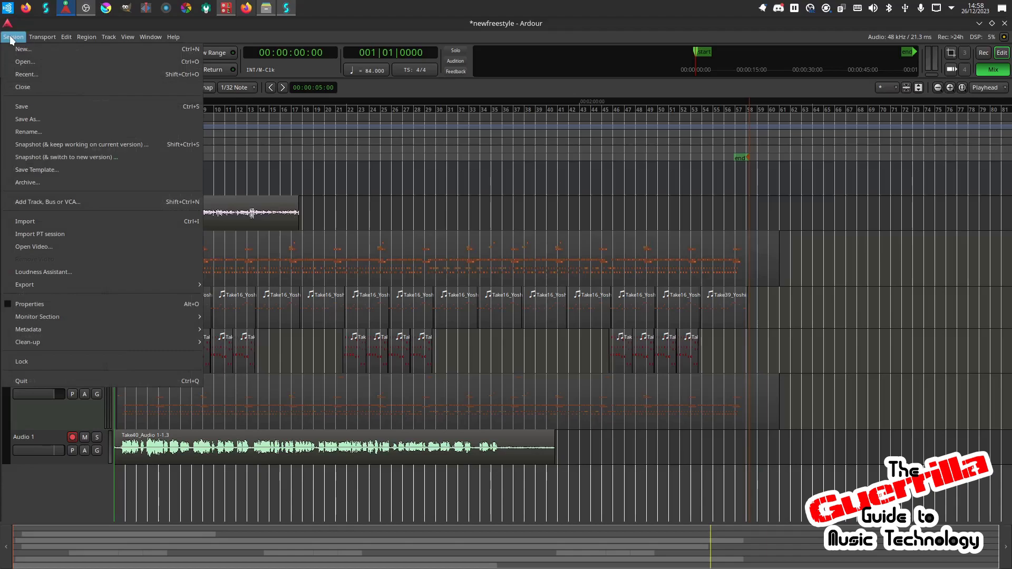
{"action": "mouse_move", "coordinate": [44, 38]}
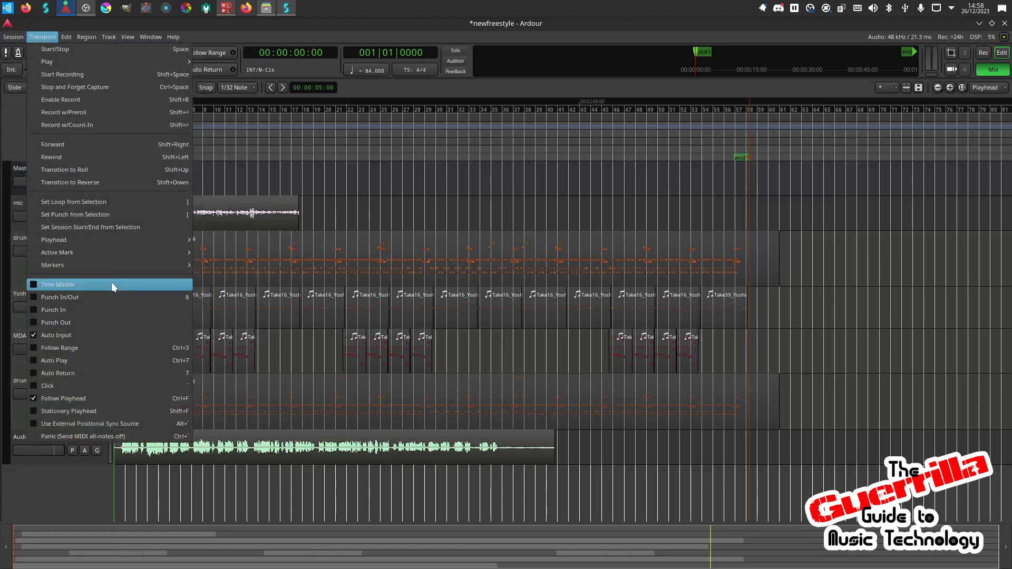
{"action": "left_click", "coordinate": [1, 136]}
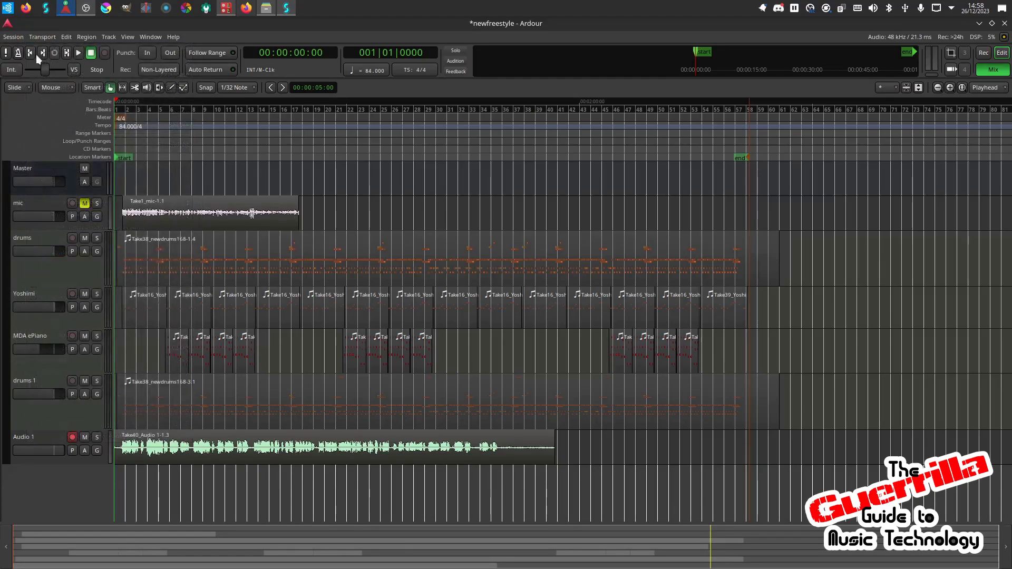
{"action": "mouse_move", "coordinate": [66, 7]}
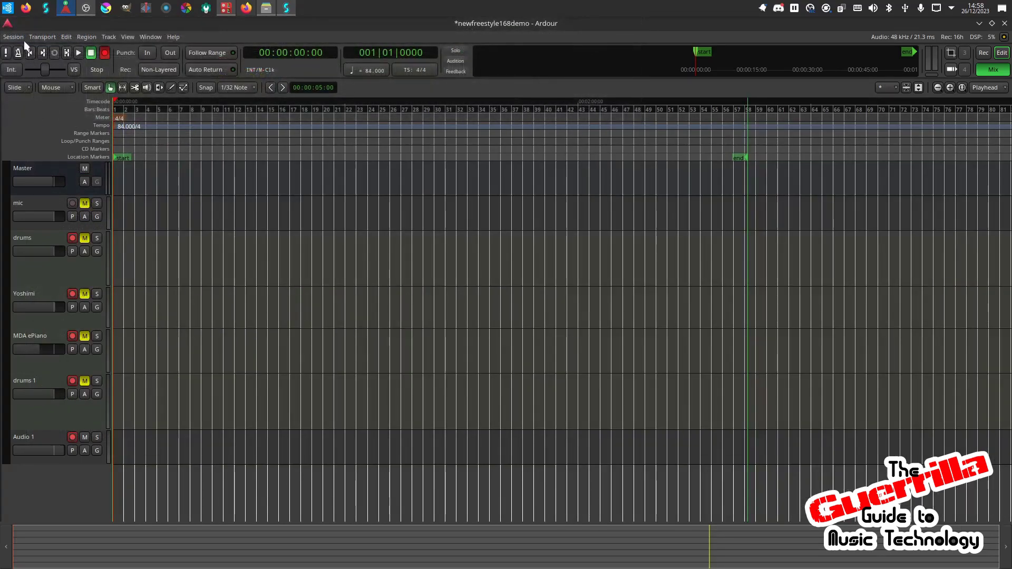
{"action": "left_click", "coordinate": [46, 36]}
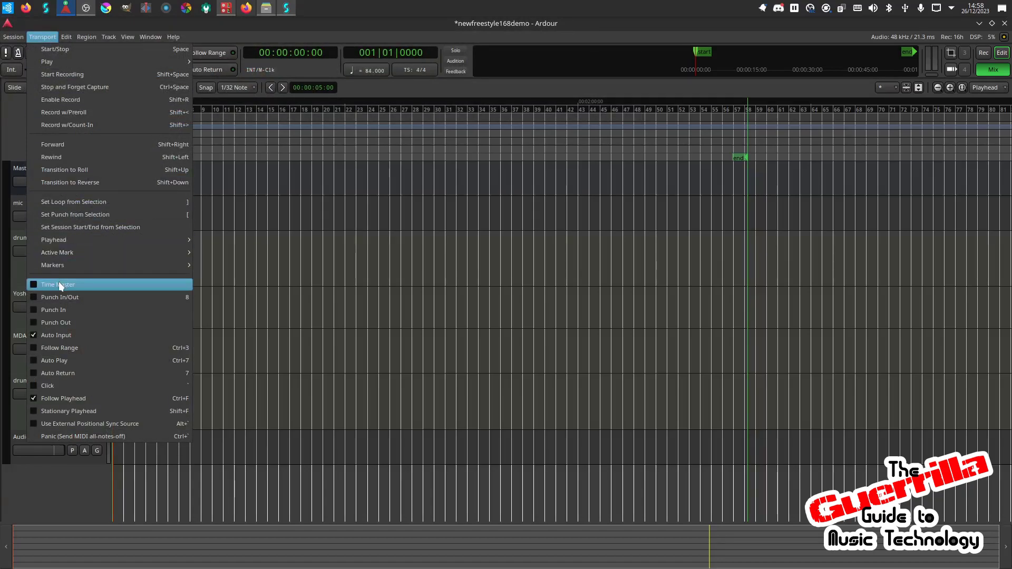
{"action": "left_click", "coordinate": [5, 147]}
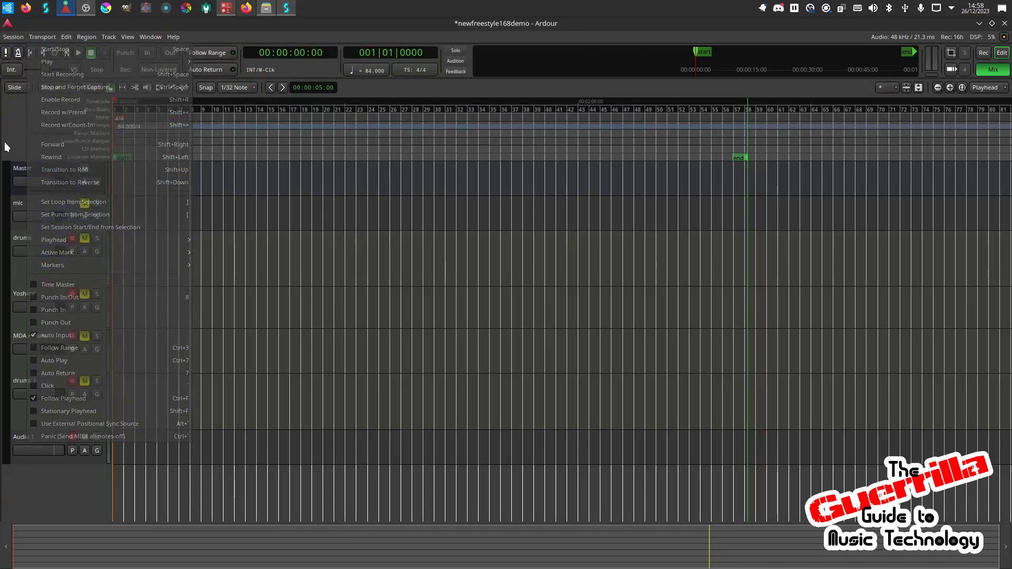
Set the tempo of the newfreestyle168demo session to 168 beats per minute
{"action": "left_click", "coordinate": [366, 70]}
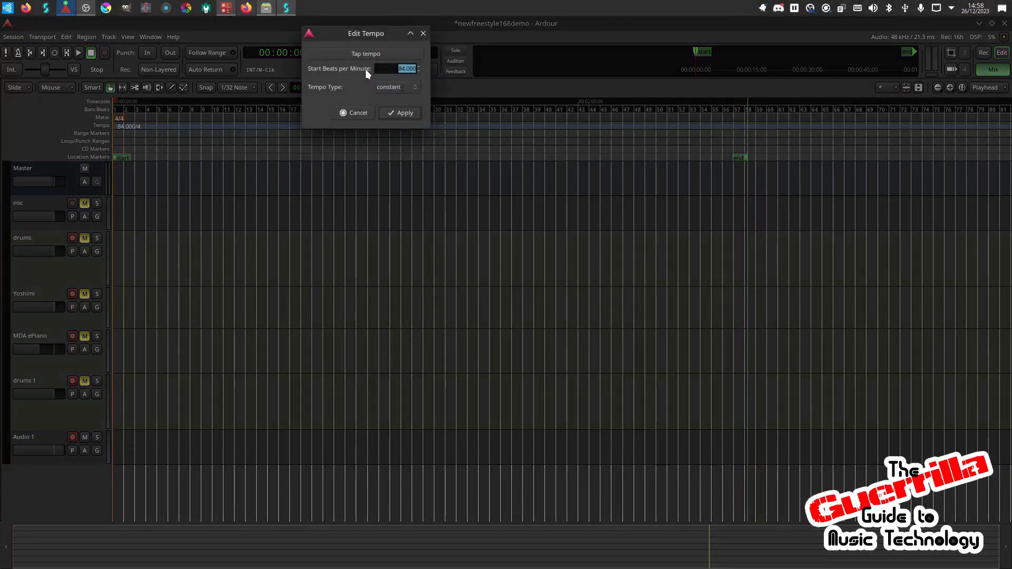
{"action": "type", "text": "1"}
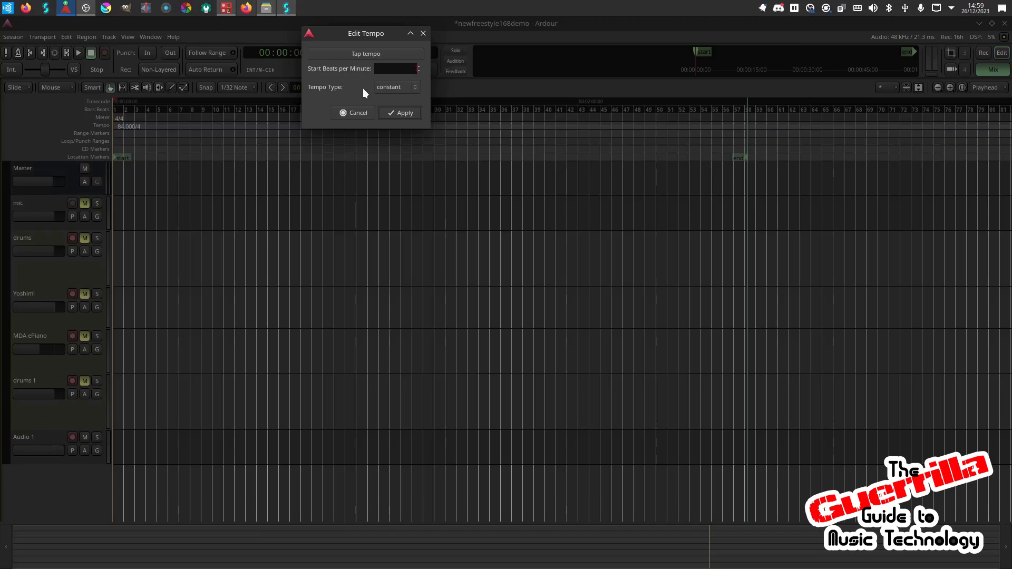
{"action": "type", "text": "69"}
{"action": "key", "text": "BackSpace"}
{"action": "left_click", "coordinate": [400, 111]}
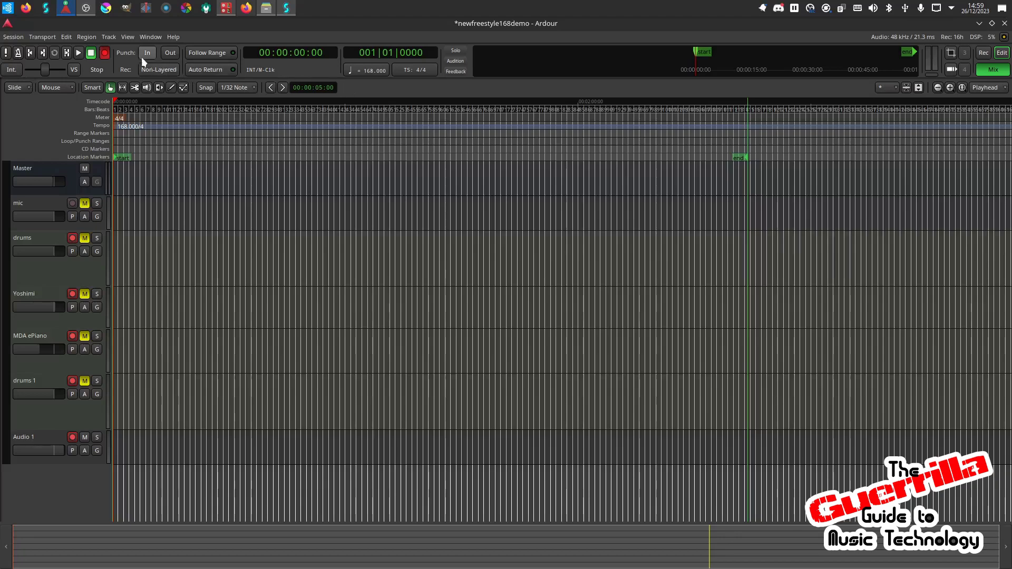
Start the transport of the record-enabled newfreestyle168demo session, and start playback in the newfreestyle session
{"action": "left_click", "coordinate": [79, 53]}
{"action": "mouse_move", "coordinate": [63, 14]}
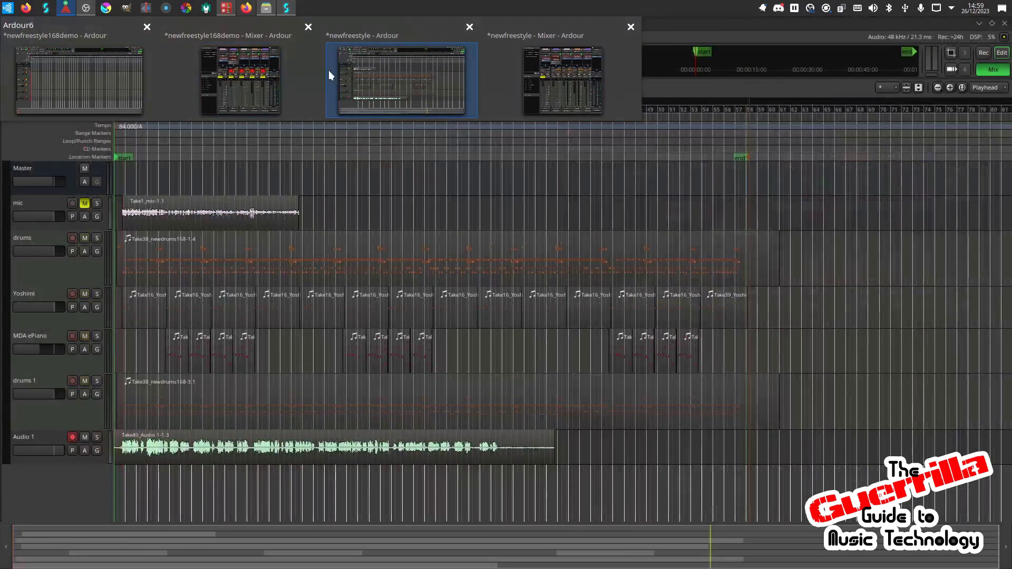
{"action": "left_click", "coordinate": [373, 68]}
{"action": "left_click", "coordinate": [90, 52]}
{"action": "left_click", "coordinate": [79, 53]}
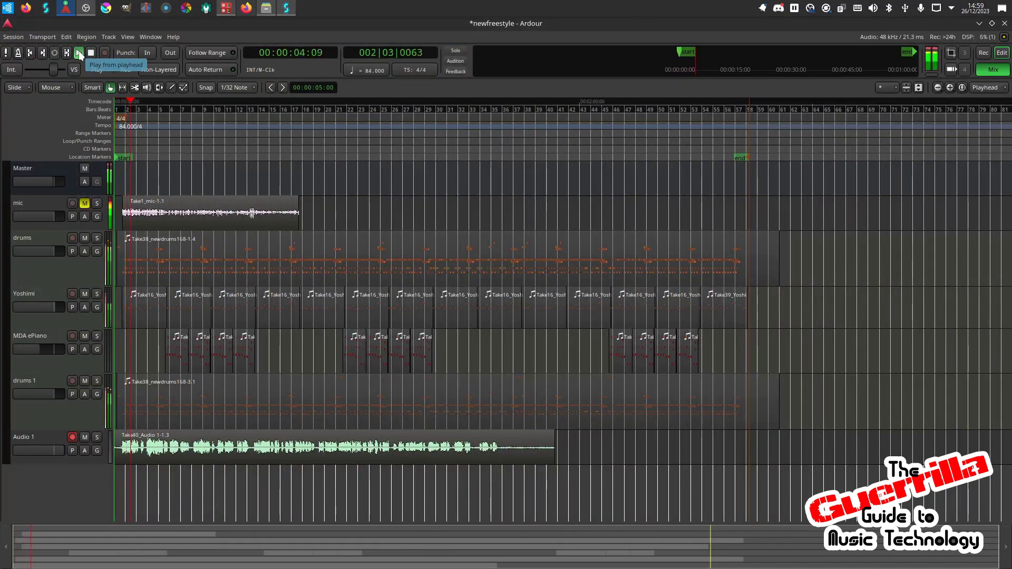
Return to the recording newfreestyle168demo session and unmute the drums, Yoshimi, MDA ePiano and drums 1 tracks
{"action": "left_click", "coordinate": [66, 11]}
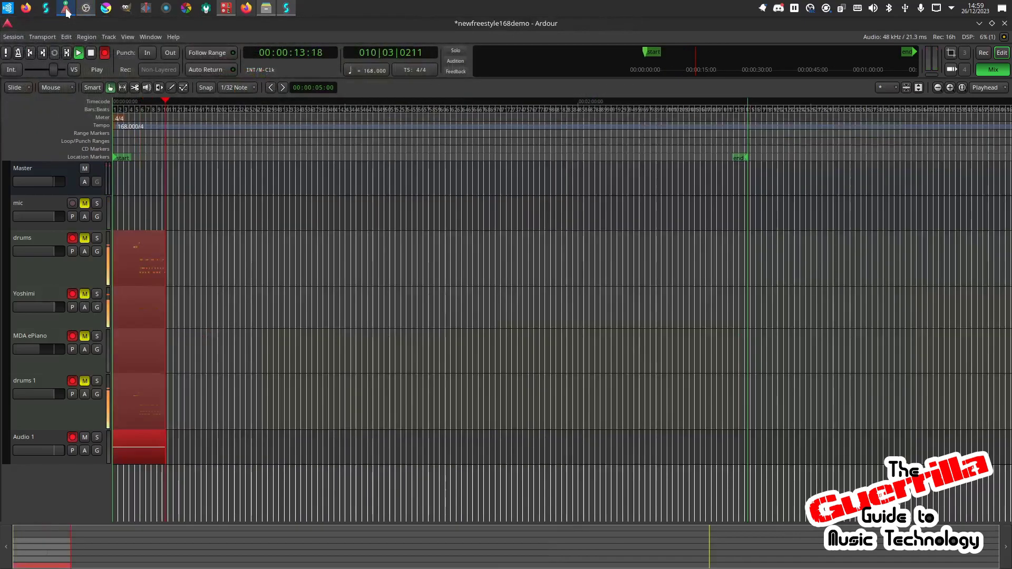
{"action": "left_click", "coordinate": [66, 11]}
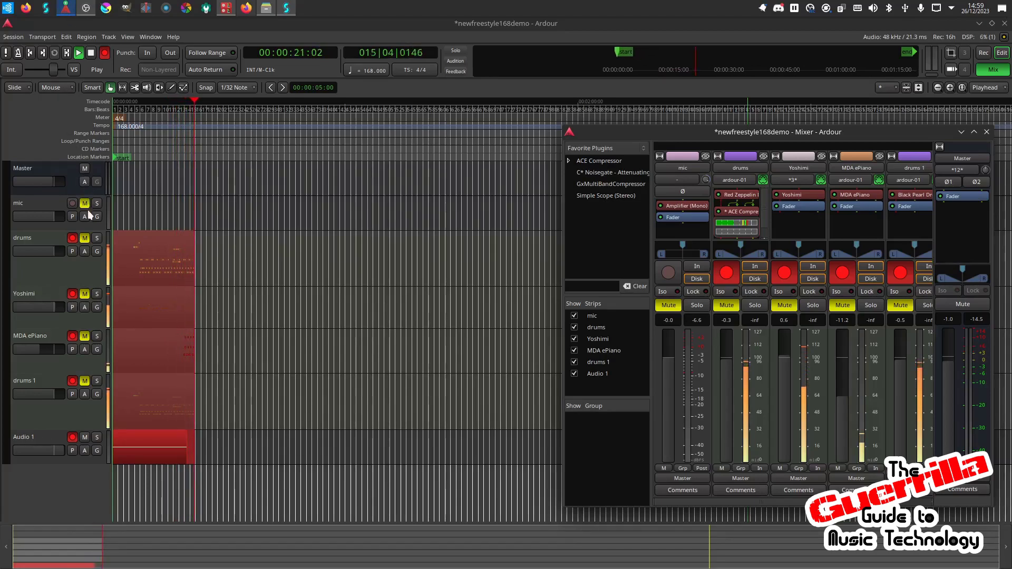
{"action": "left_click", "coordinate": [84, 237]}
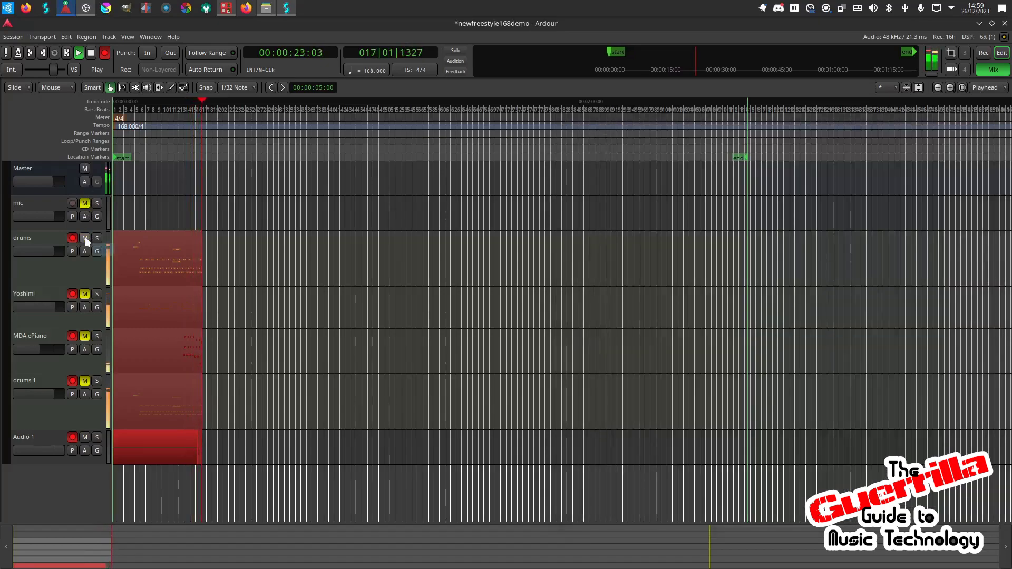
{"action": "left_click", "coordinate": [86, 294]}
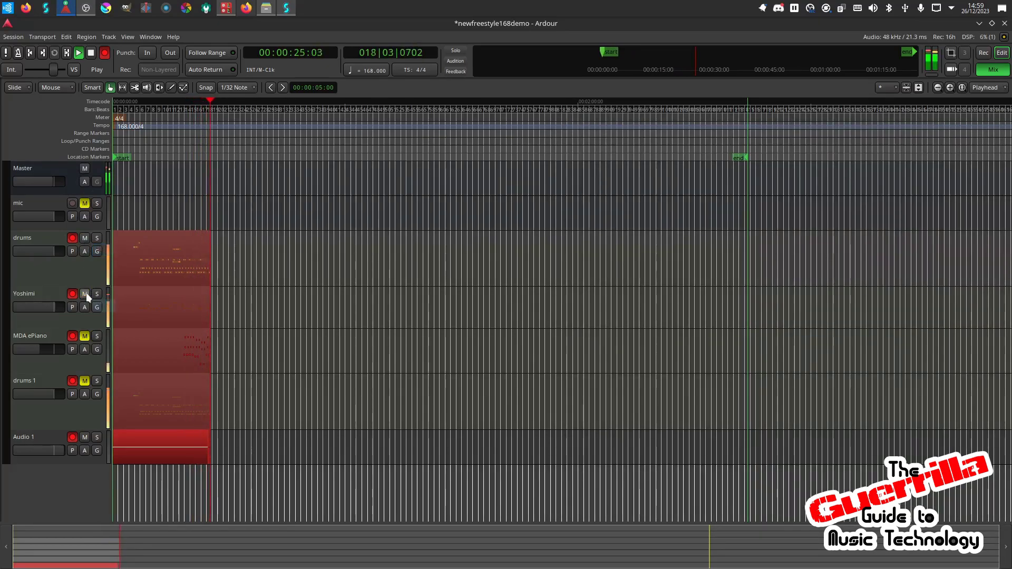
{"action": "left_click", "coordinate": [85, 337]}
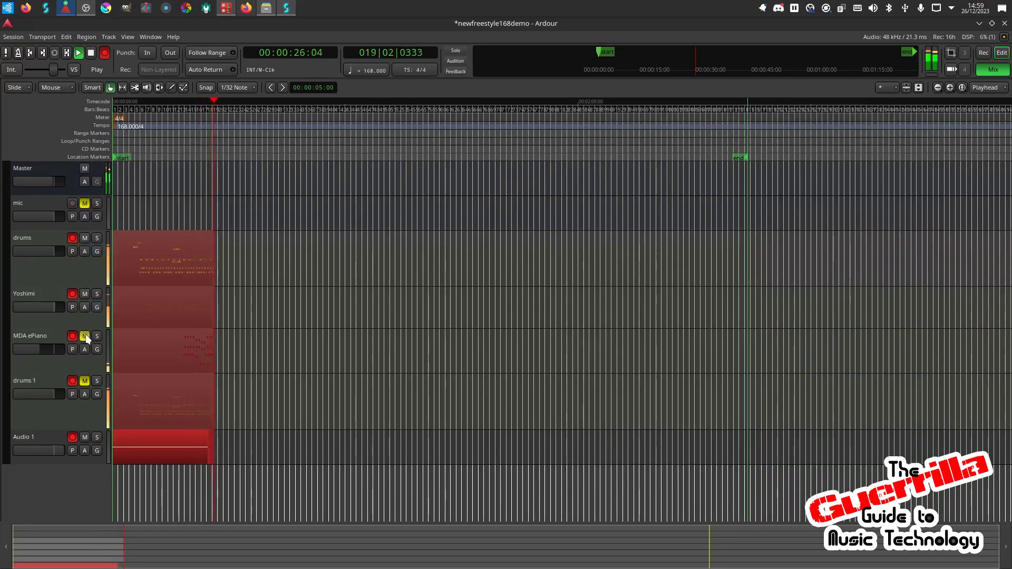
{"action": "left_click", "coordinate": [84, 381]}
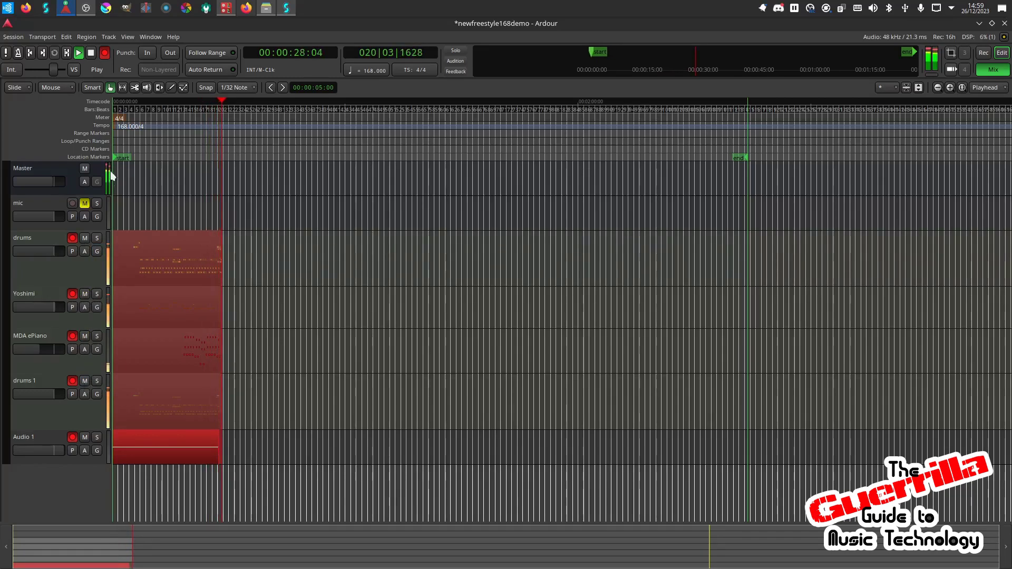
Examine the patchbay in Carla and the audio mixer channels in OBS, and return to Carla
{"action": "left_click", "coordinate": [227, 8]}
{"action": "scroll", "coordinate": [685, 300], "scroll_direction": "up", "scroll_amount": 2}
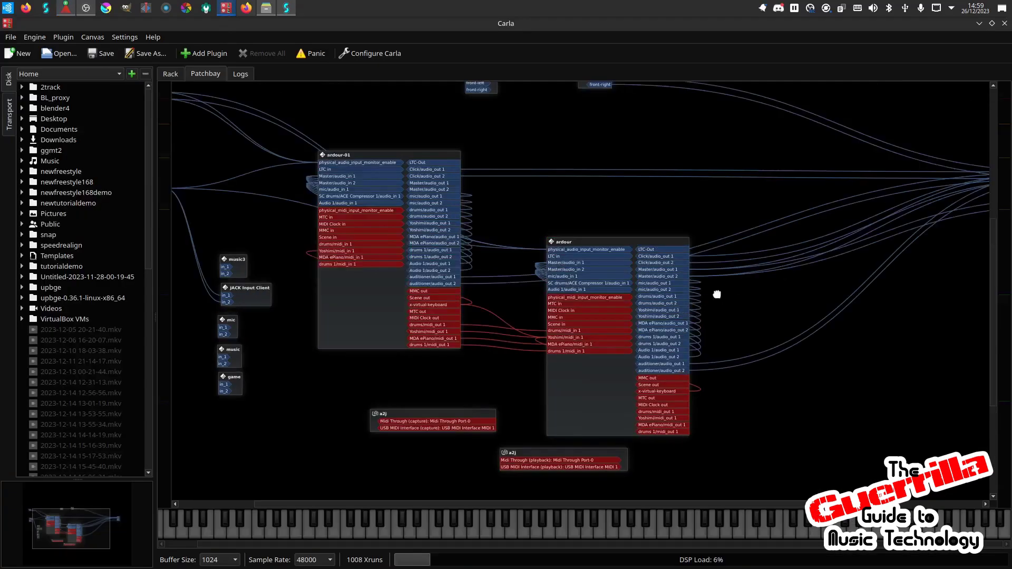
{"action": "left_click_drag", "start_coordinate": [718, 289], "coordinate": [485, 276]}
{"action": "left_click_drag", "start_coordinate": [330, 292], "coordinate": [662, 320]}
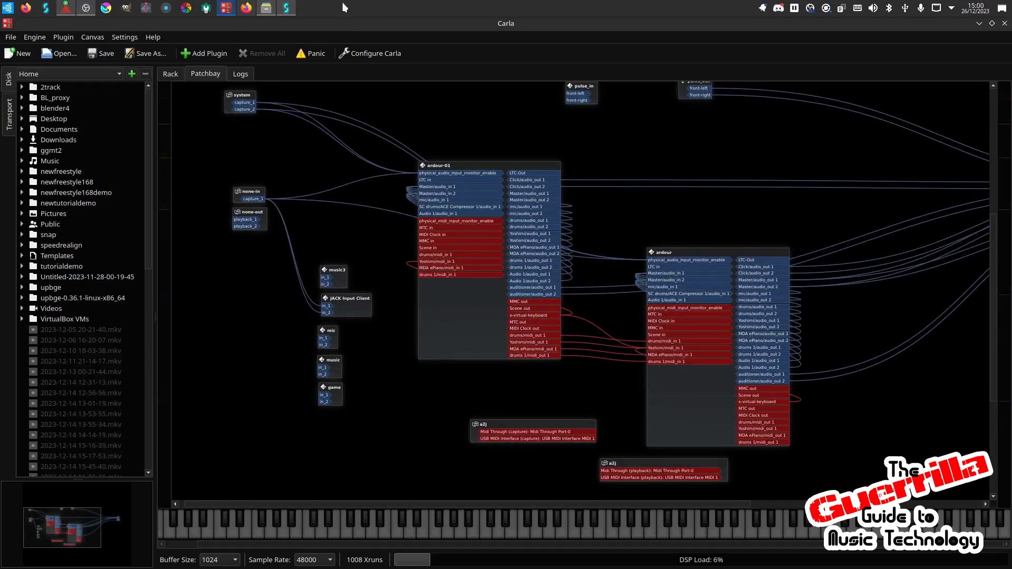
{"action": "left_click", "coordinate": [86, 7]}
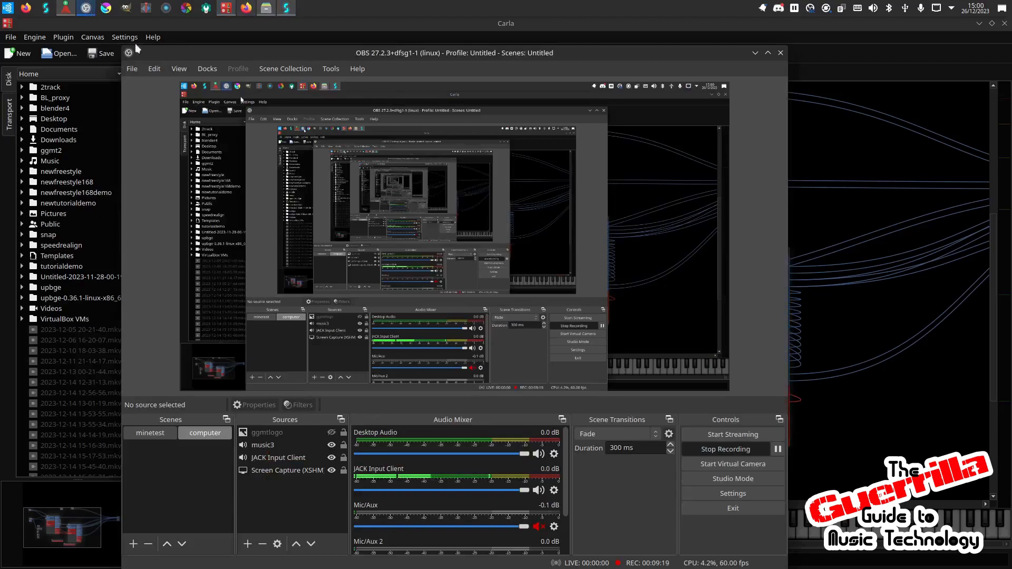
{"action": "scroll", "coordinate": [446, 473], "scroll_direction": "down", "scroll_amount": 3}
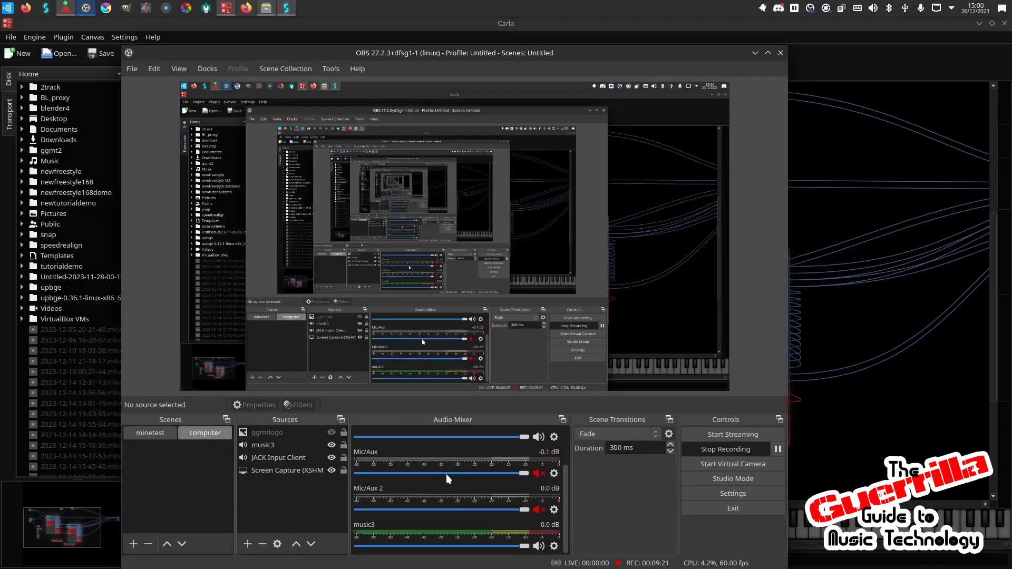
{"action": "left_click", "coordinate": [913, 437]}
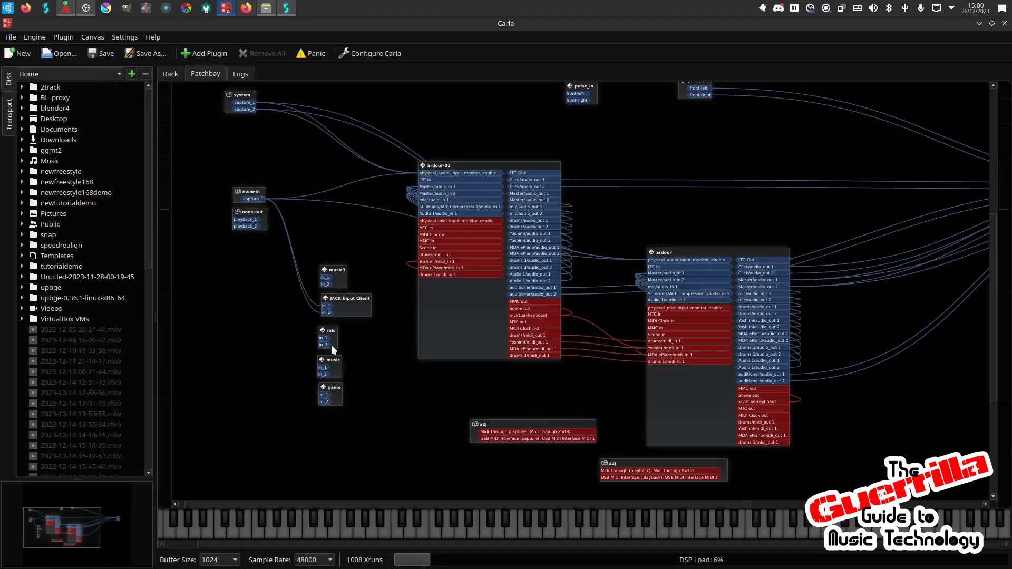
Move the music3 box to the right of ardour and connect ardour's Master/audio_out 1 and 2 to its in_1 and in_2
{"action": "left_click_drag", "start_coordinate": [342, 271], "coordinate": [859, 331]}
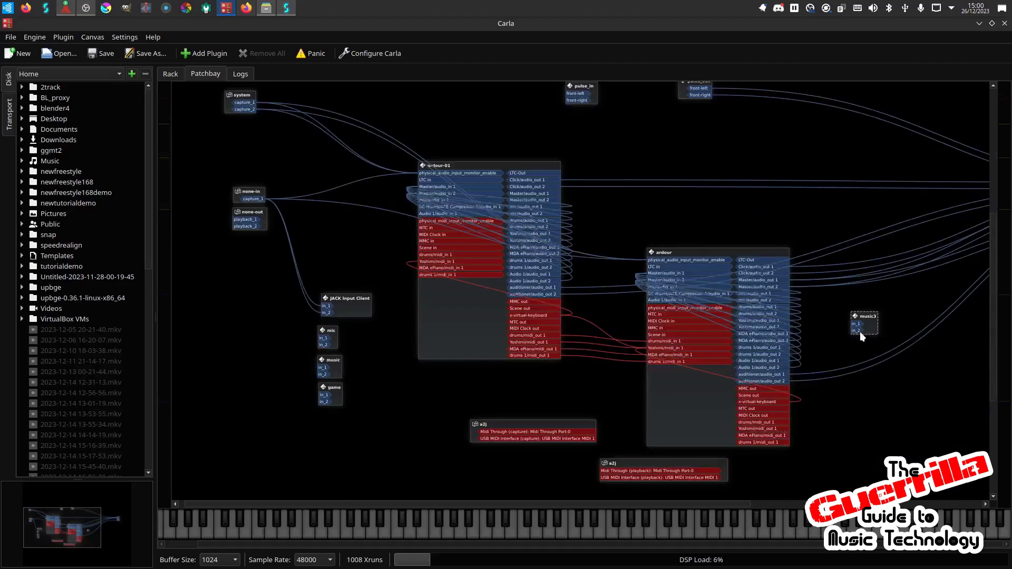
{"action": "scroll", "coordinate": [889, 343], "scroll_direction": "up", "scroll_amount": 5}
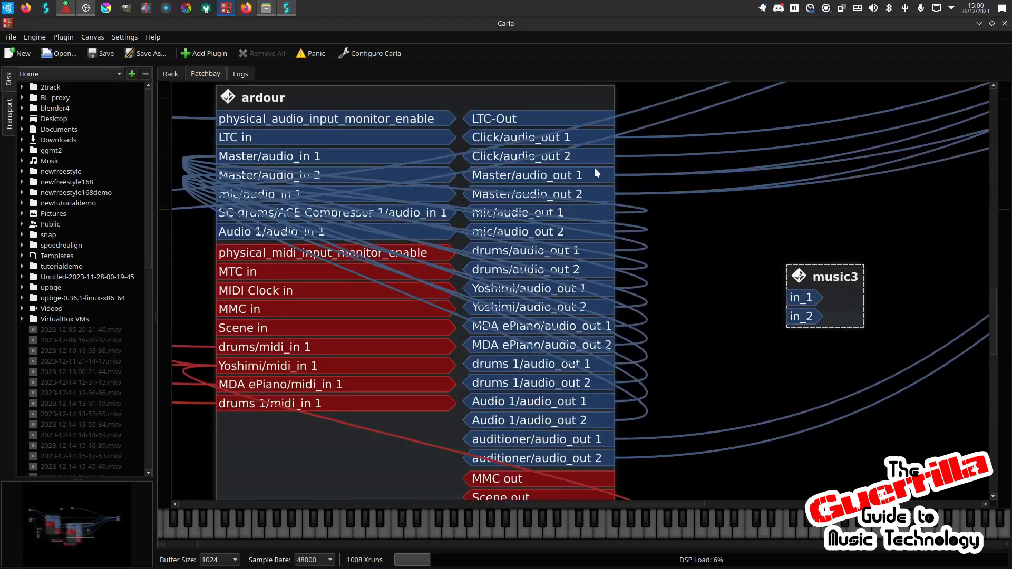
{"action": "left_click_drag", "start_coordinate": [591, 173], "coordinate": [802, 299]}
{"action": "left_click_drag", "start_coordinate": [574, 197], "coordinate": [802, 316]}
{"action": "scroll", "coordinate": [641, 301], "scroll_direction": "down", "scroll_amount": 2}
{"action": "scroll", "coordinate": [641, 296], "scroll_direction": "down", "scroll_amount": 6}
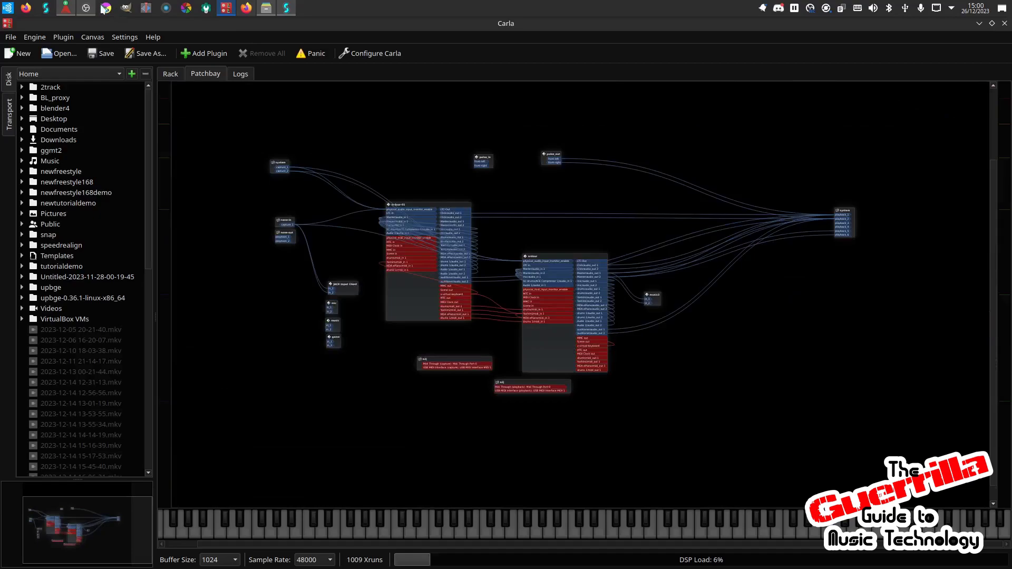
Switch to the newfreestyle168demo session in Ardour, stop the recording and inspect the captured MIDI notes up close
{"action": "left_click", "coordinate": [66, 9]}
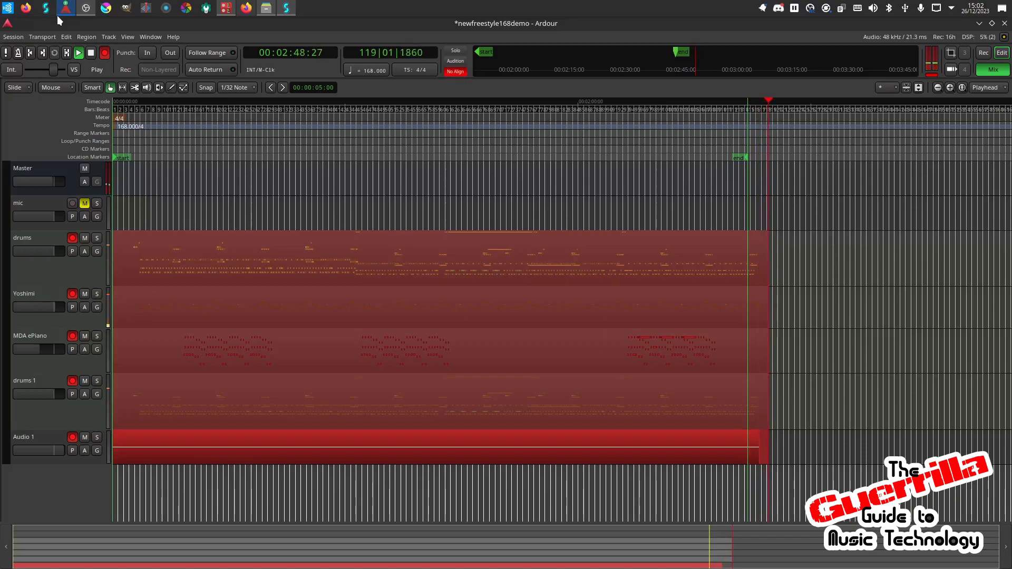
{"action": "key", "text": "space"}
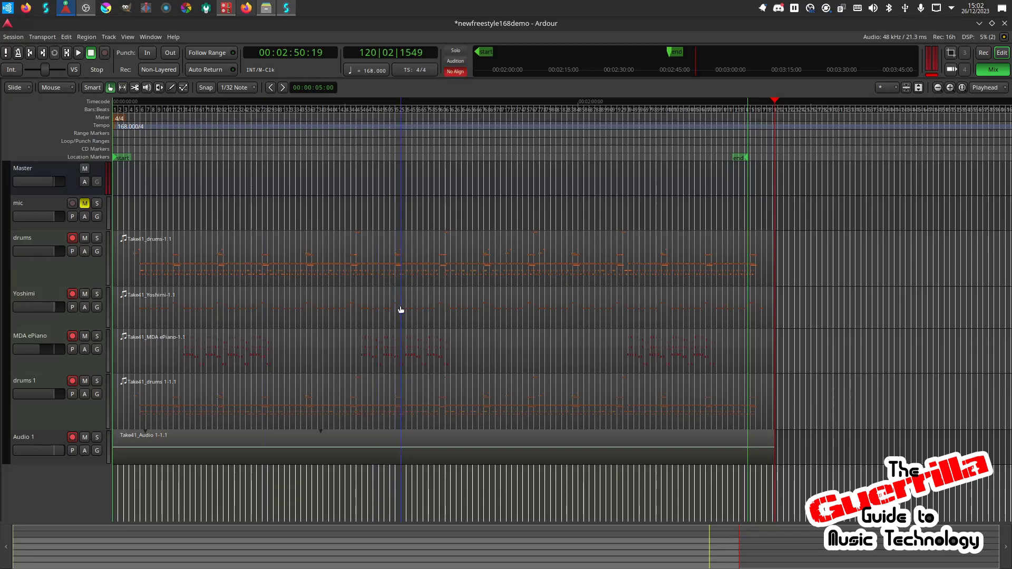
{"action": "scroll", "coordinate": [398, 309], "scroll_direction": "up", "scroll_amount": 4}
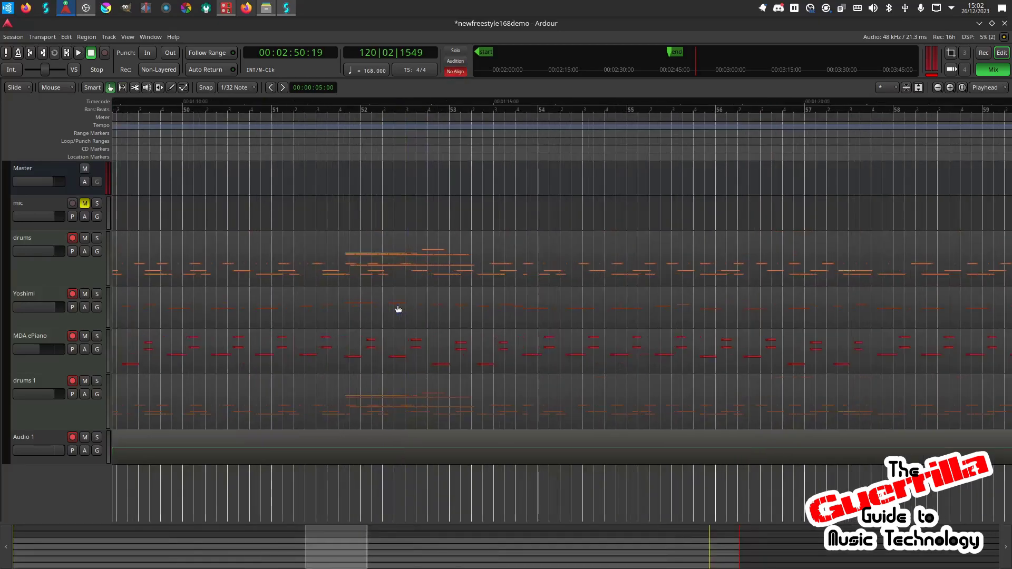
{"action": "scroll", "coordinate": [398, 308], "scroll_direction": "up", "scroll_amount": 2}
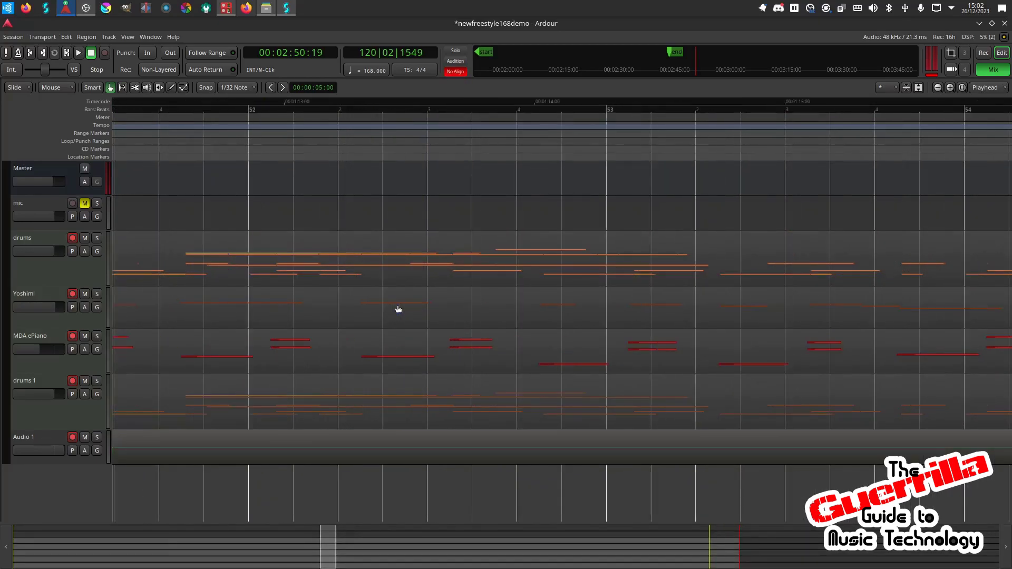
Save the newfreestyle168demo session
{"action": "scroll", "coordinate": [398, 310], "scroll_direction": "down", "scroll_amount": 5}
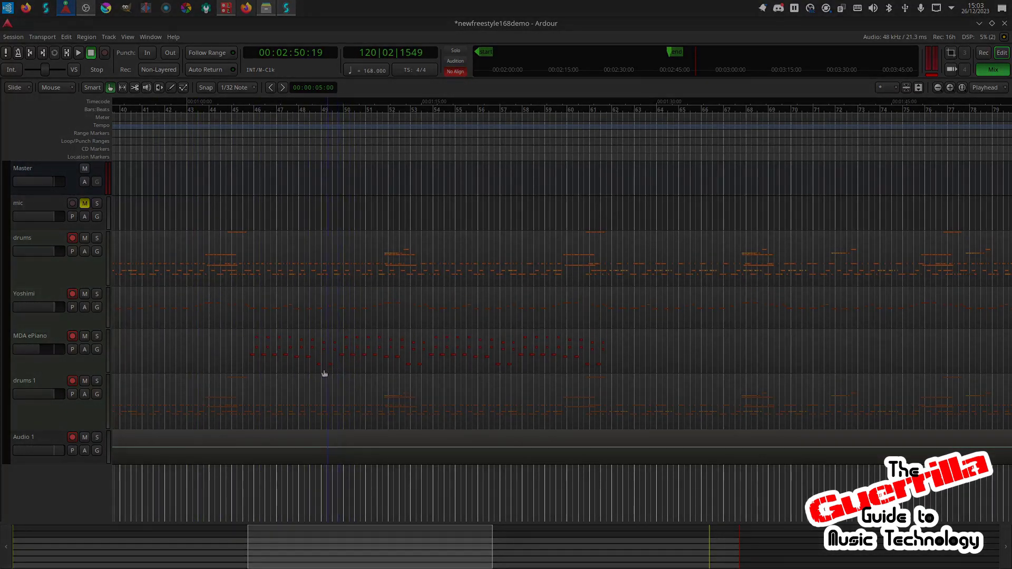
{"action": "left_click", "coordinate": [15, 37]}
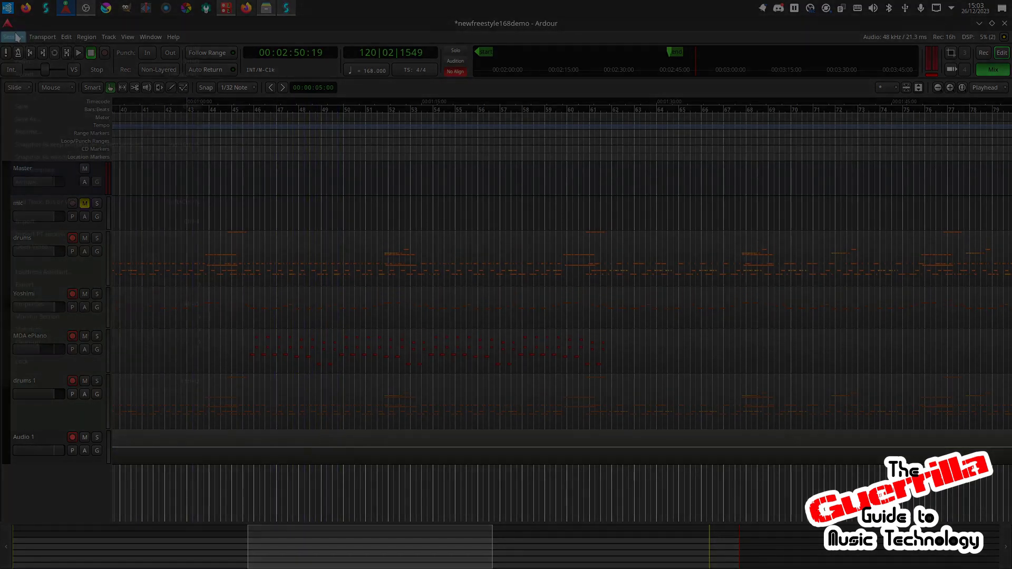
{"action": "left_click", "coordinate": [27, 104]}
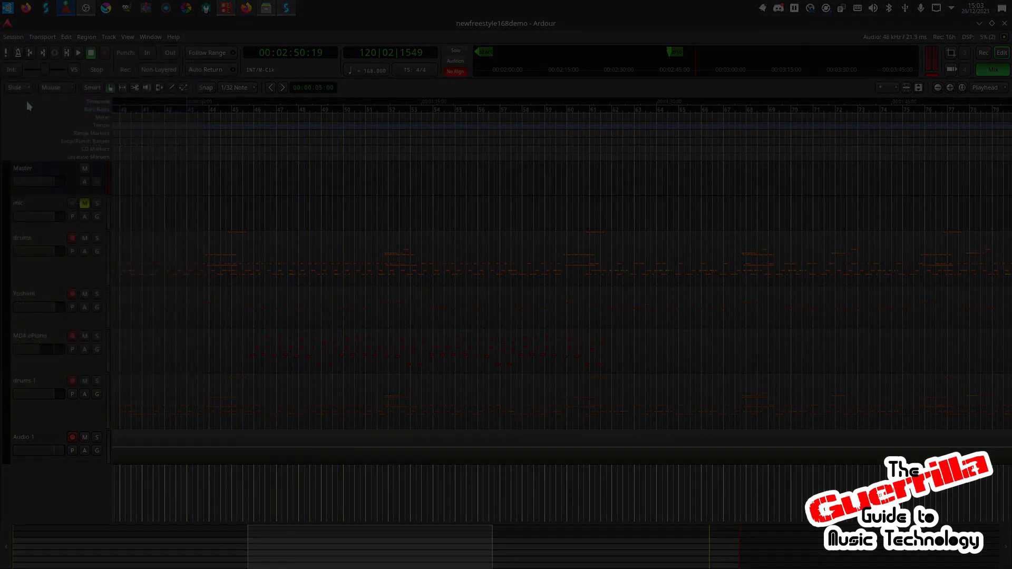